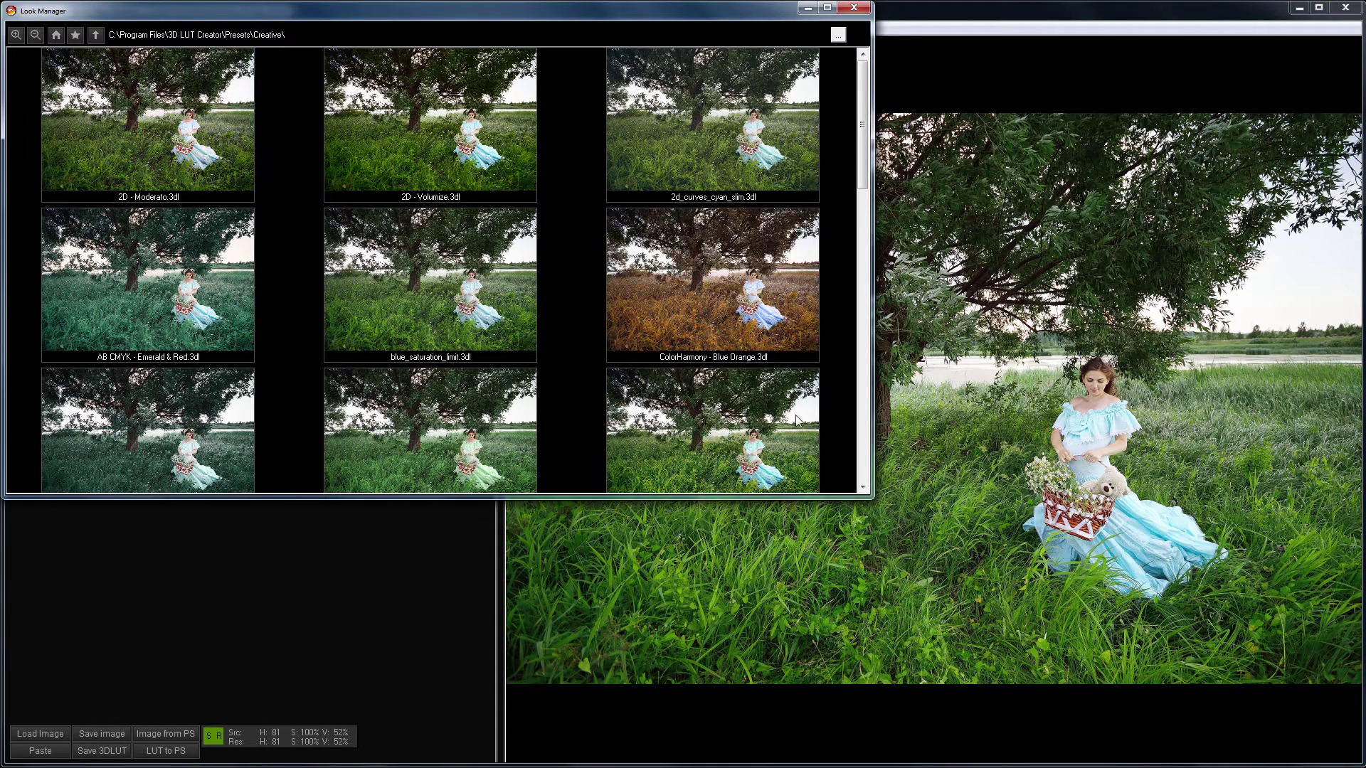
Stretch the Look Manager window to fill the screen
left_click_drag(870, 497, 1364, 767)
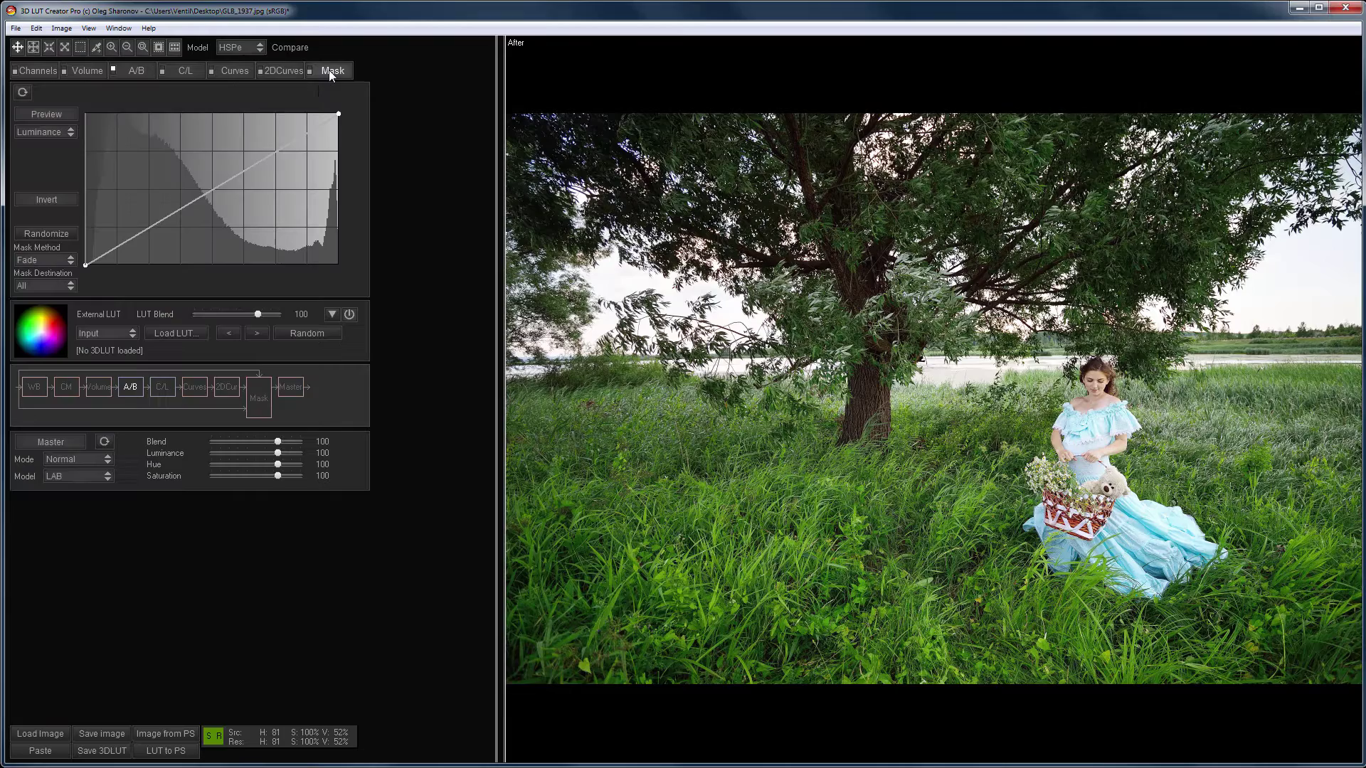
Load '2D - Creamy Split toning.3dl' as the external LUT
left_click(182, 330)
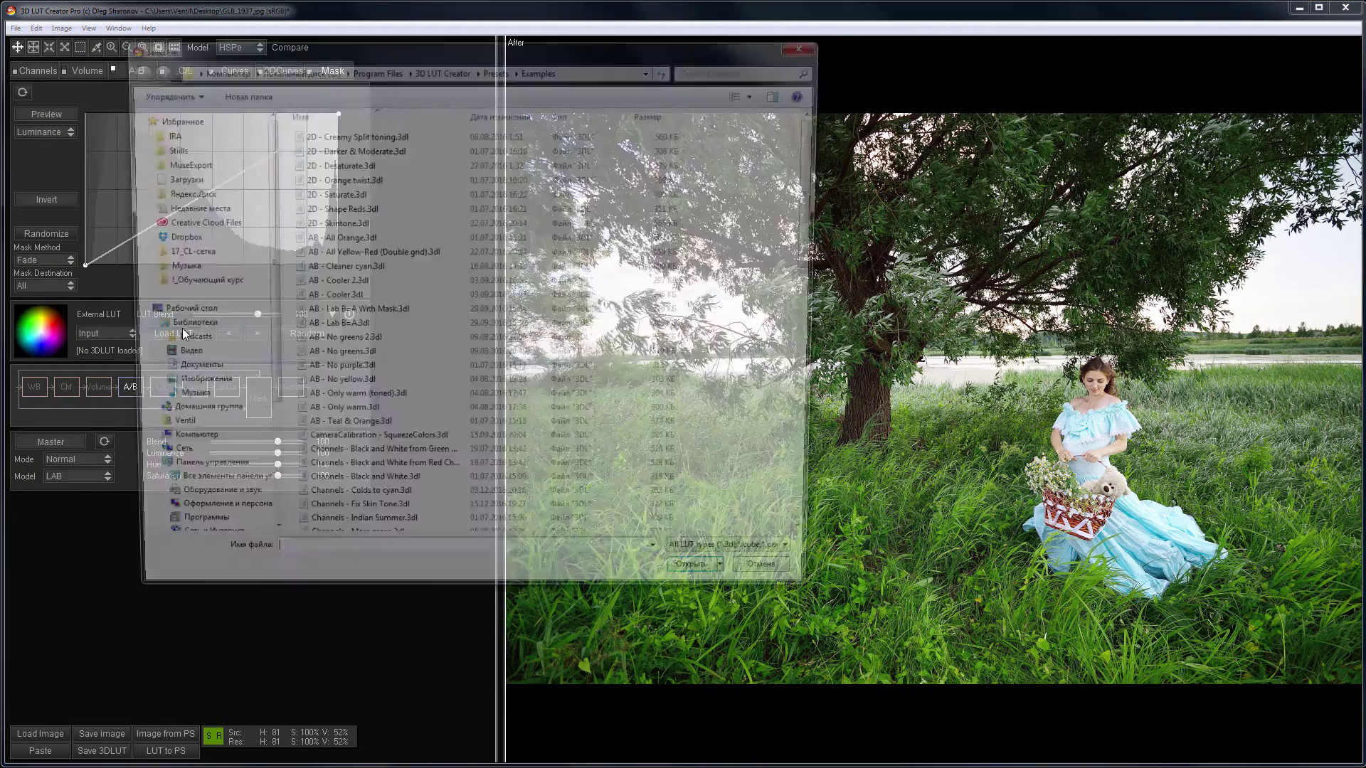
left_click_drag(819, 177, 829, 71)
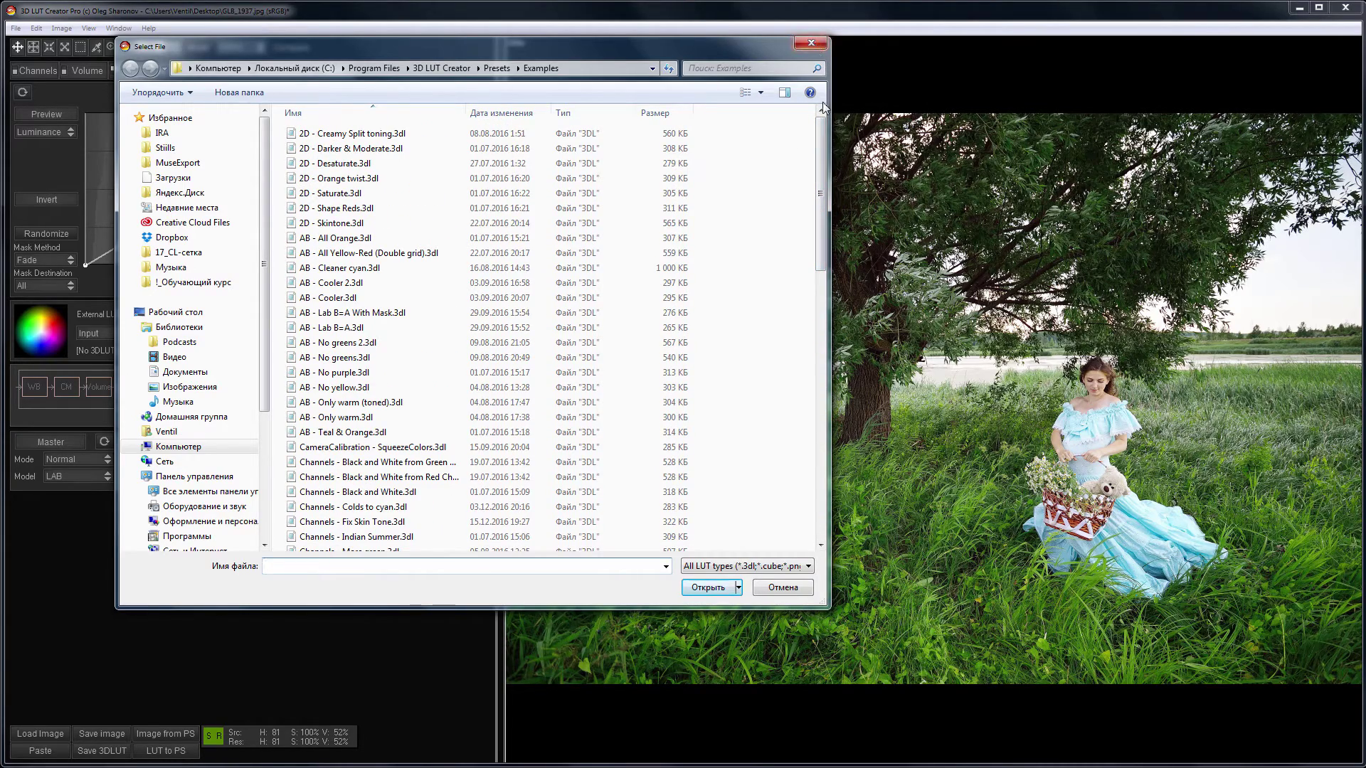
left_click(376, 135)
double_click(377, 135)
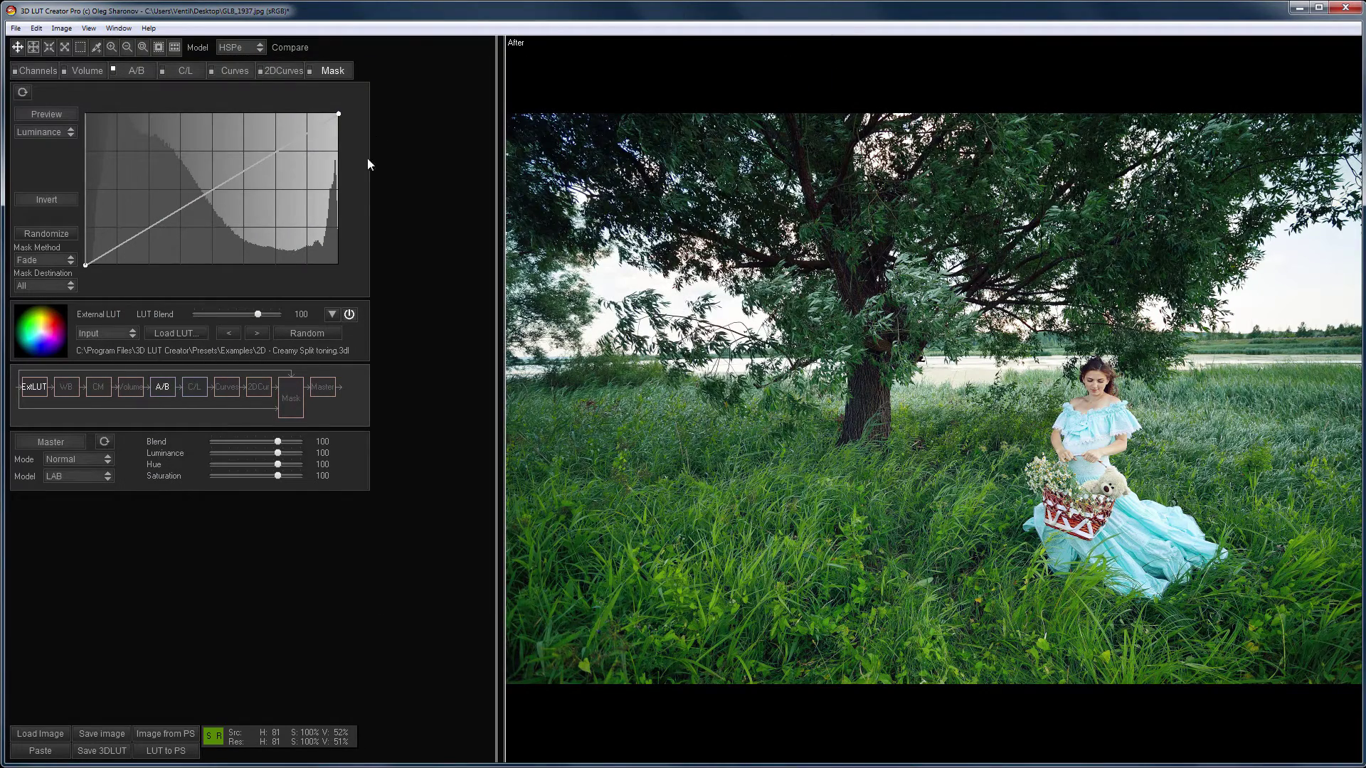
Step through the next presets, from 2D - Darker & Moderate to AB - Cooler
left_click(255, 333)
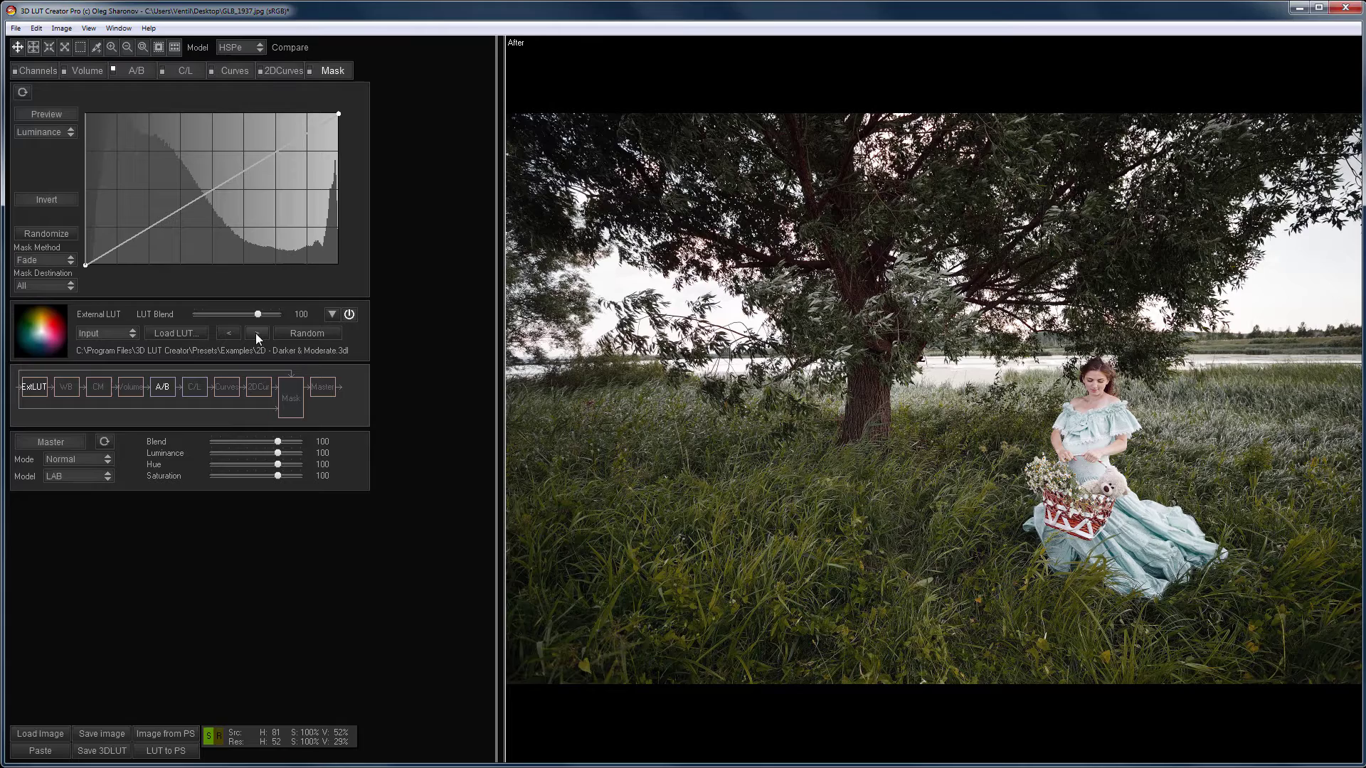
left_click(255, 333)
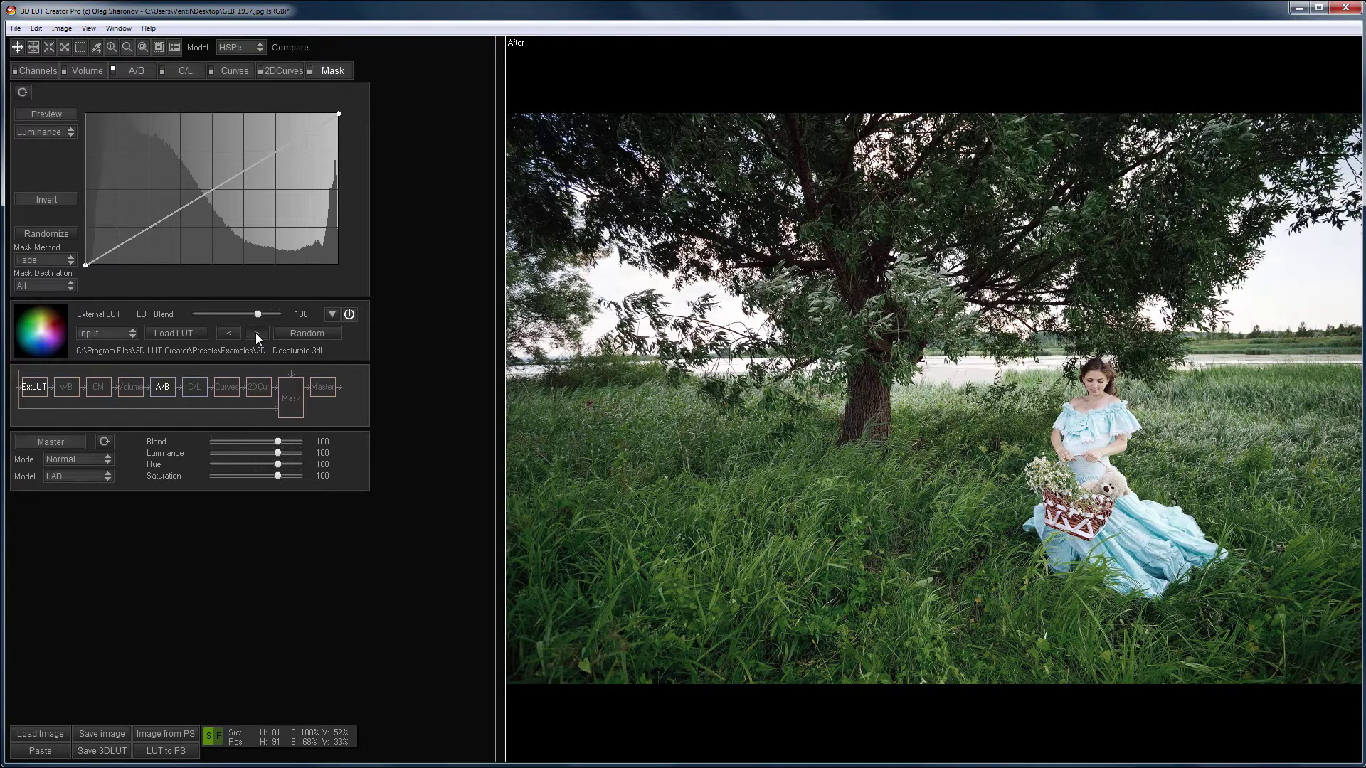
left_click(254, 333)
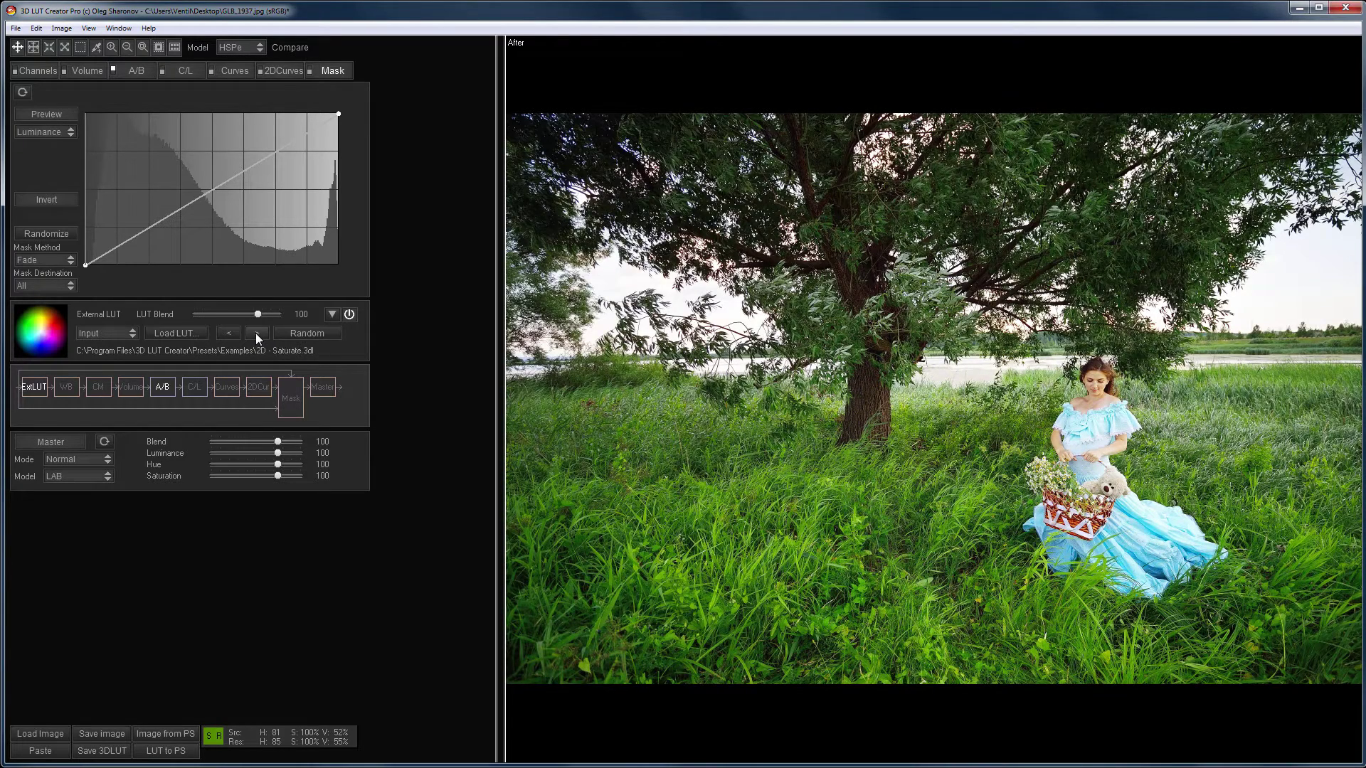
left_click(255, 333)
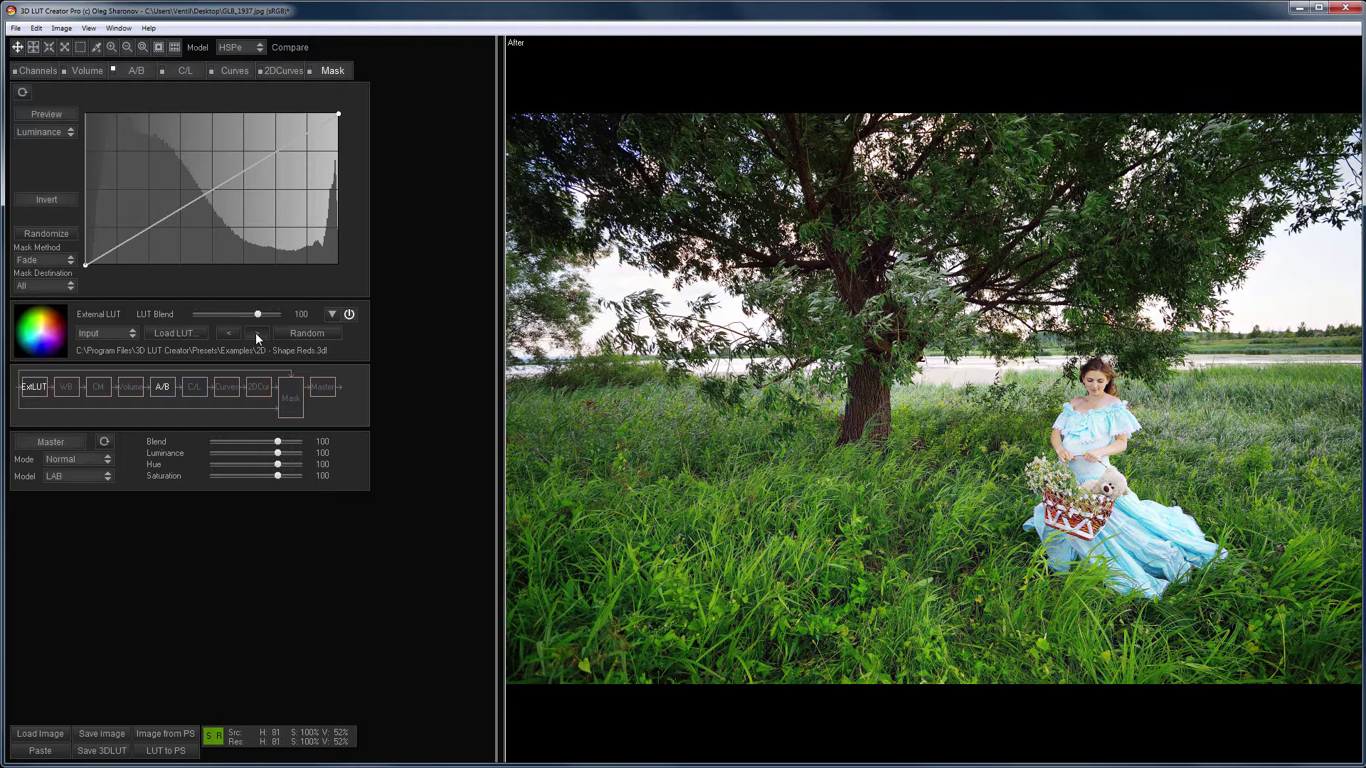
left_click(254, 333)
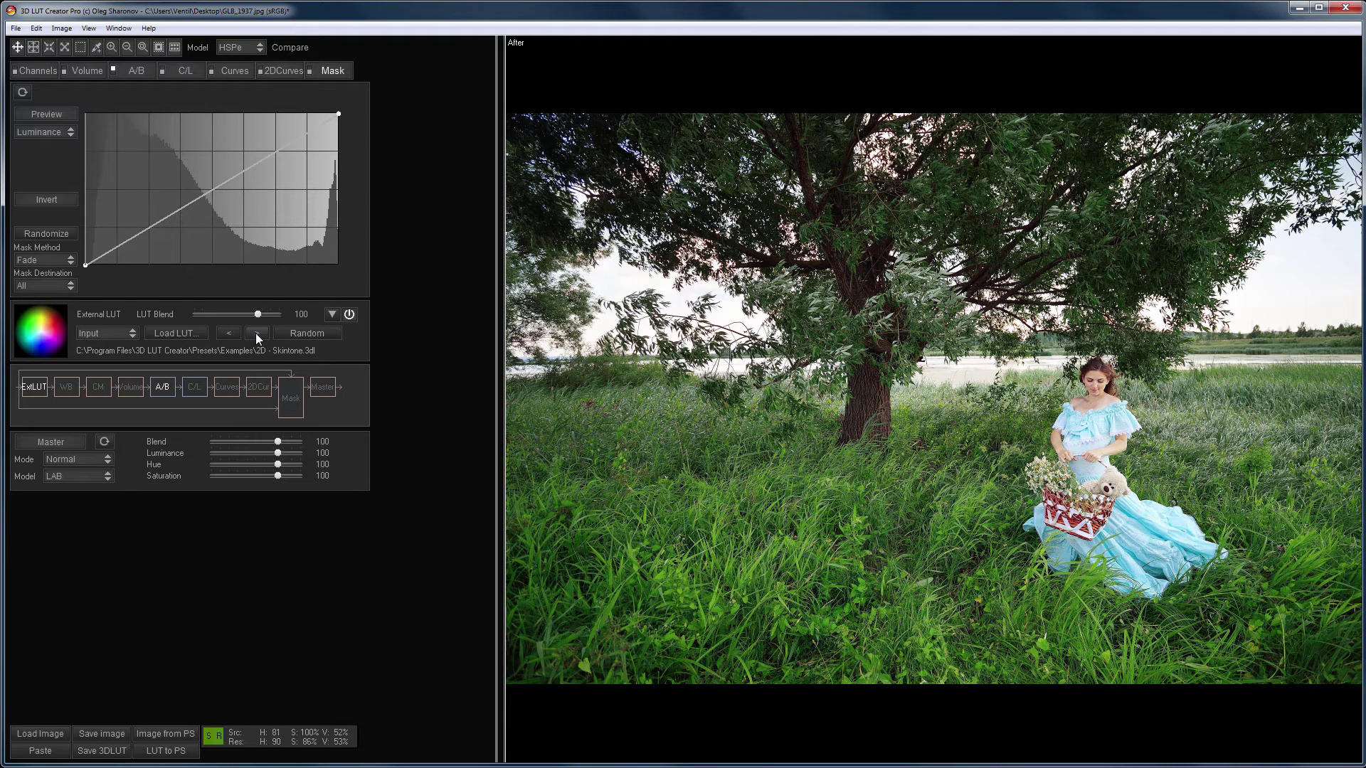
left_click(255, 333)
left_click(254, 333)
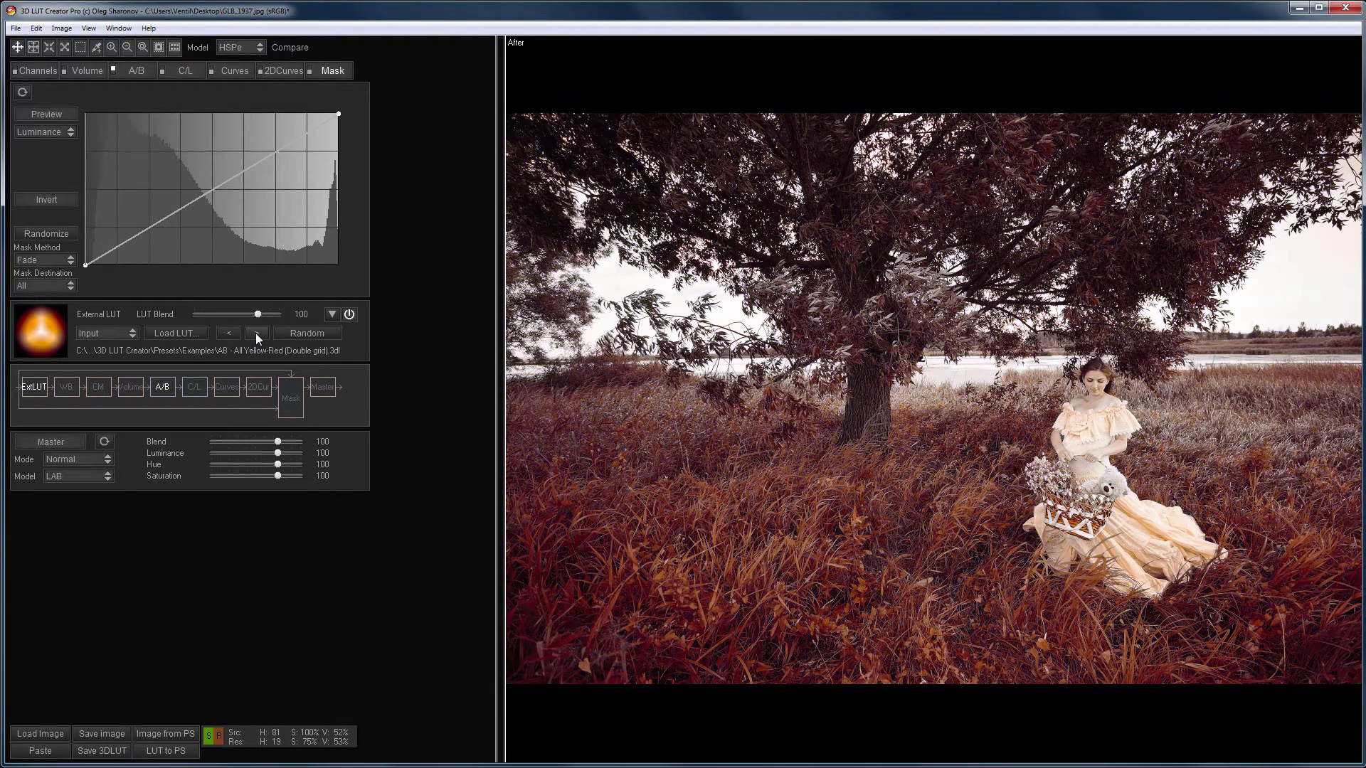
left_click(255, 332)
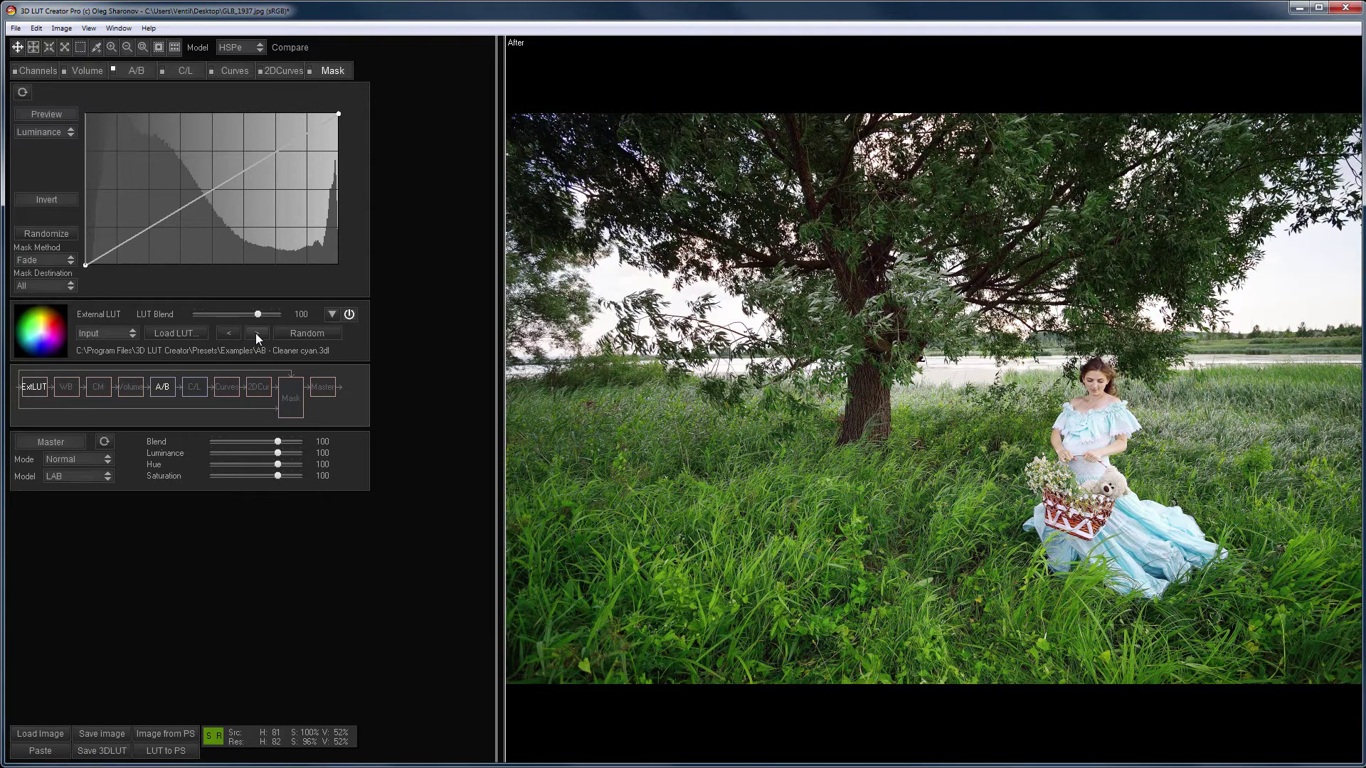
left_click(255, 334)
left_click(255, 333)
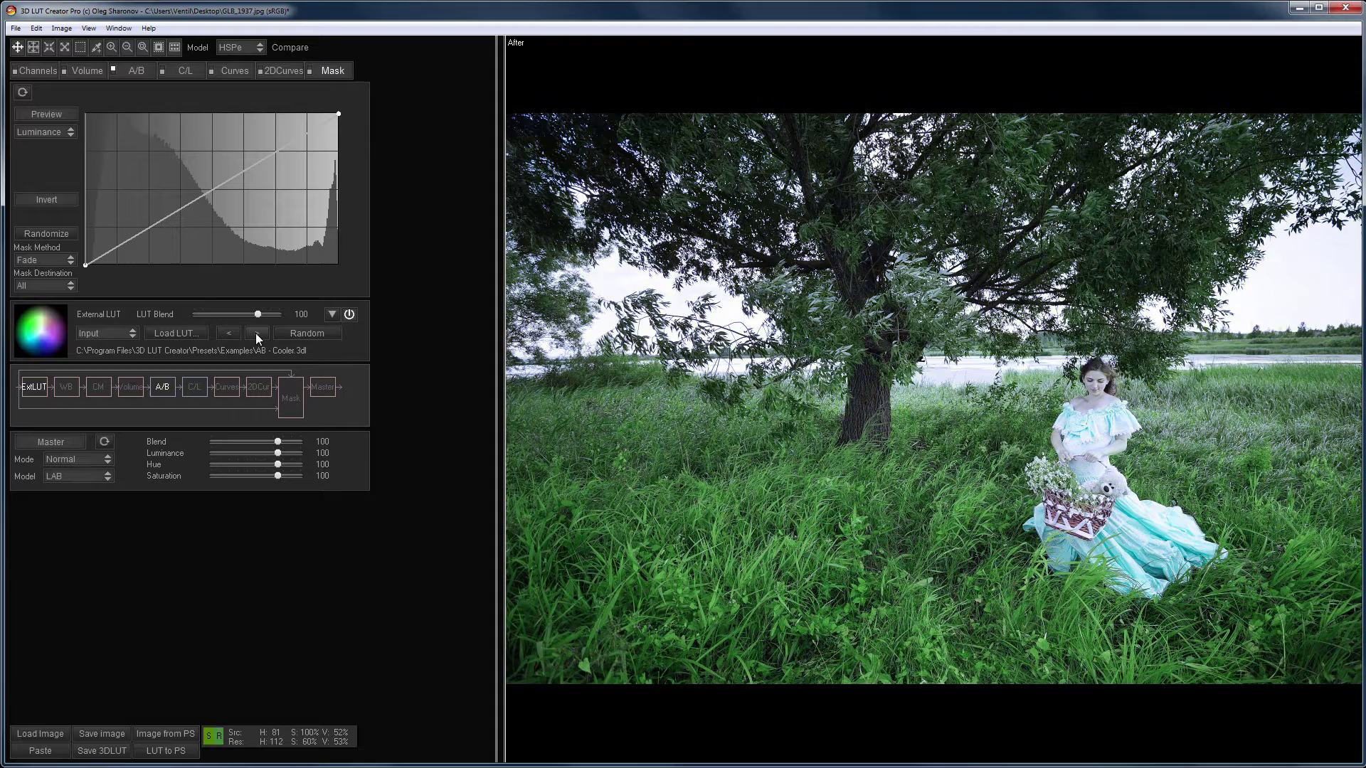
Load AB - Lab B=A With Mask, then switch the external LUT off
left_click(255, 333)
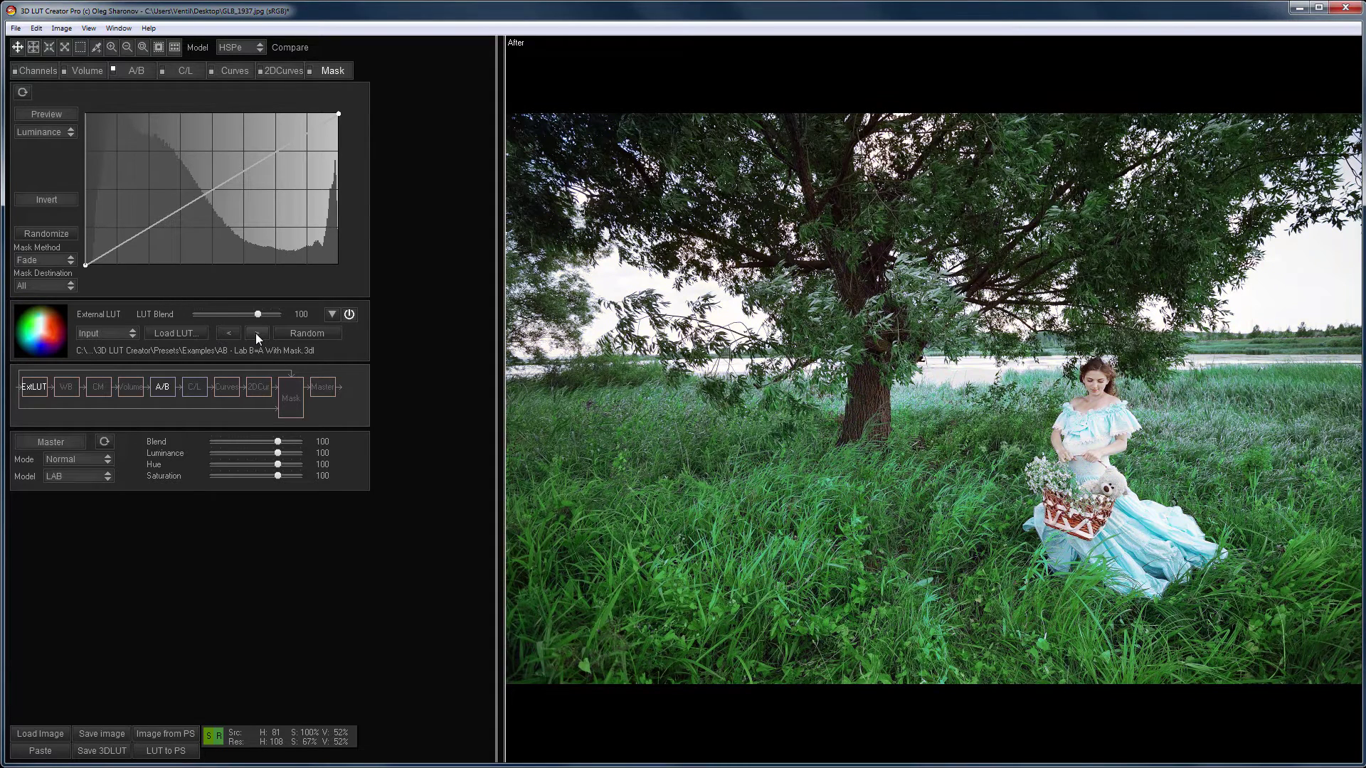
left_click(351, 317)
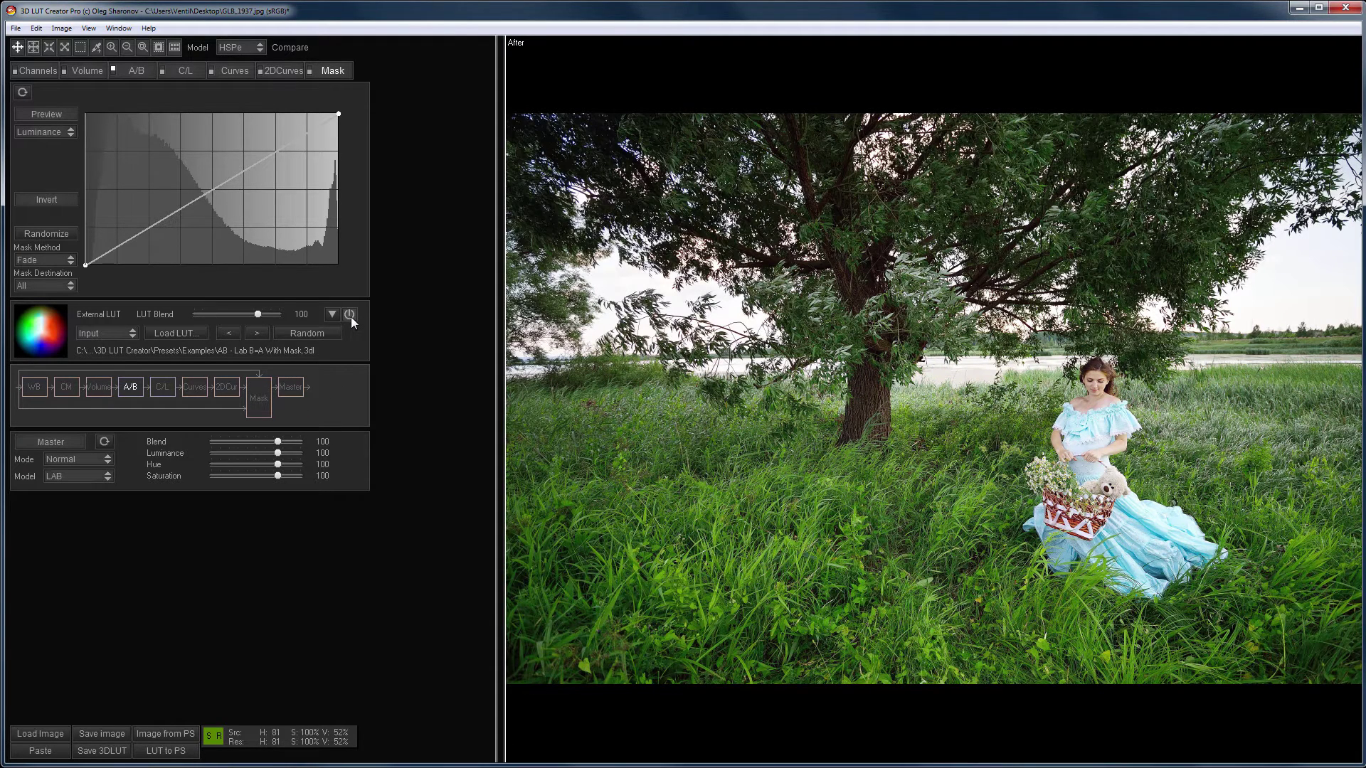
left_click(118, 28)
Open the Look Manager on the Creative folder, maximize it, and enlarge thumbnails two levels
left_click(132, 47)
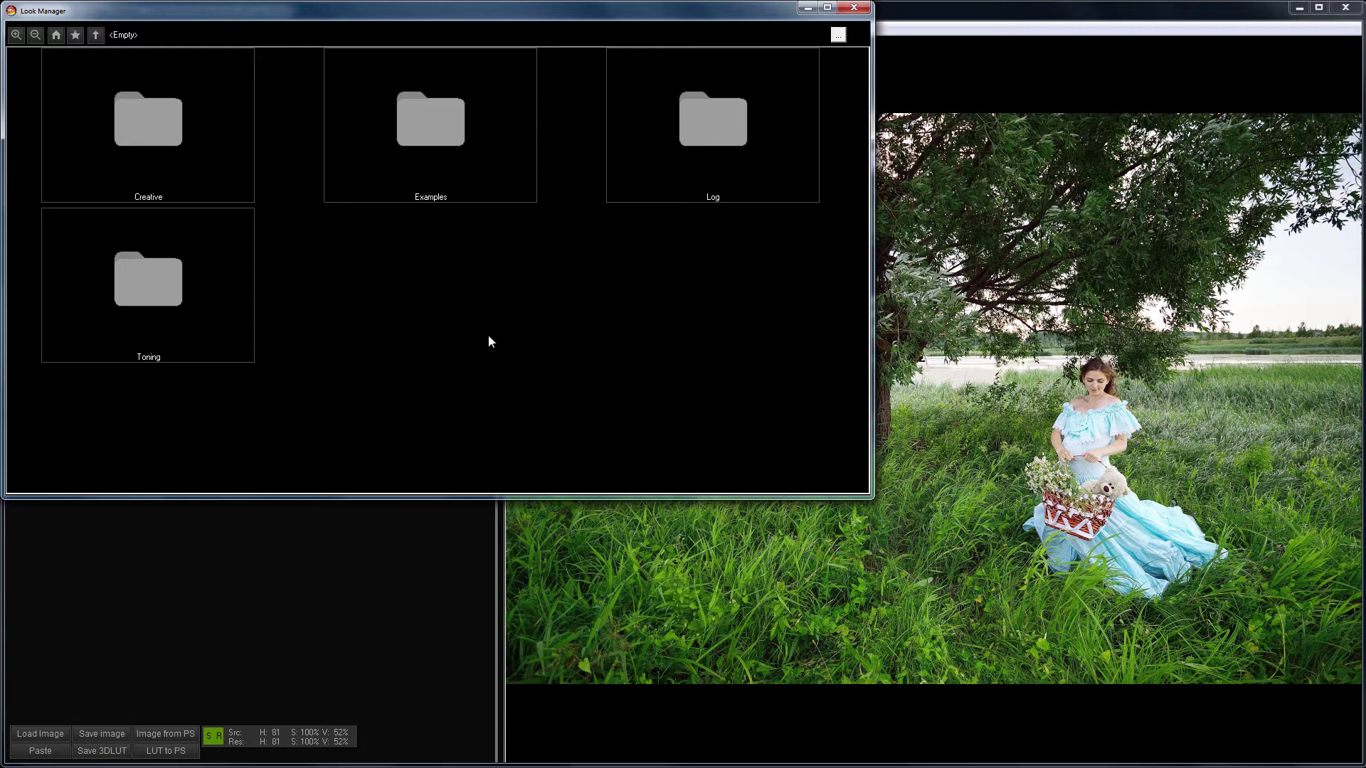
double_click(168, 126)
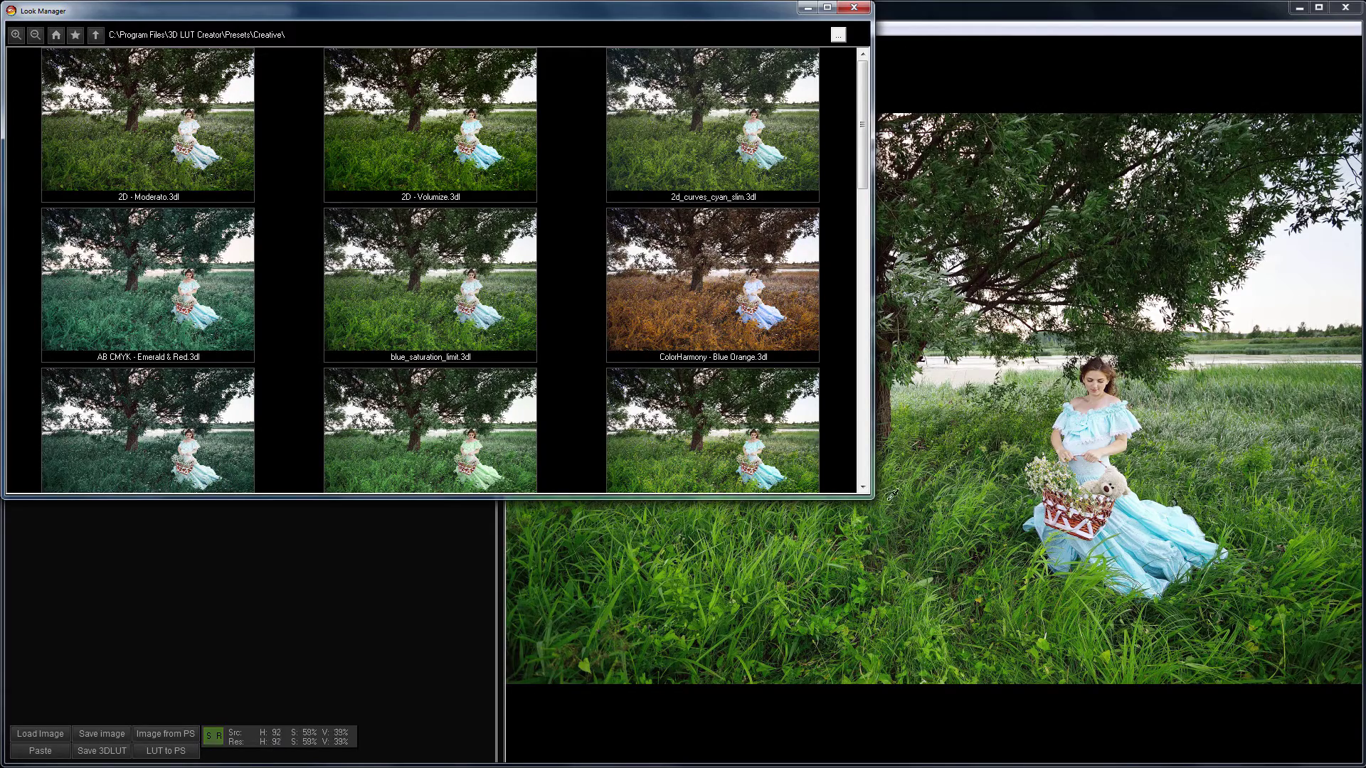
left_click_drag(867, 496, 1357, 755)
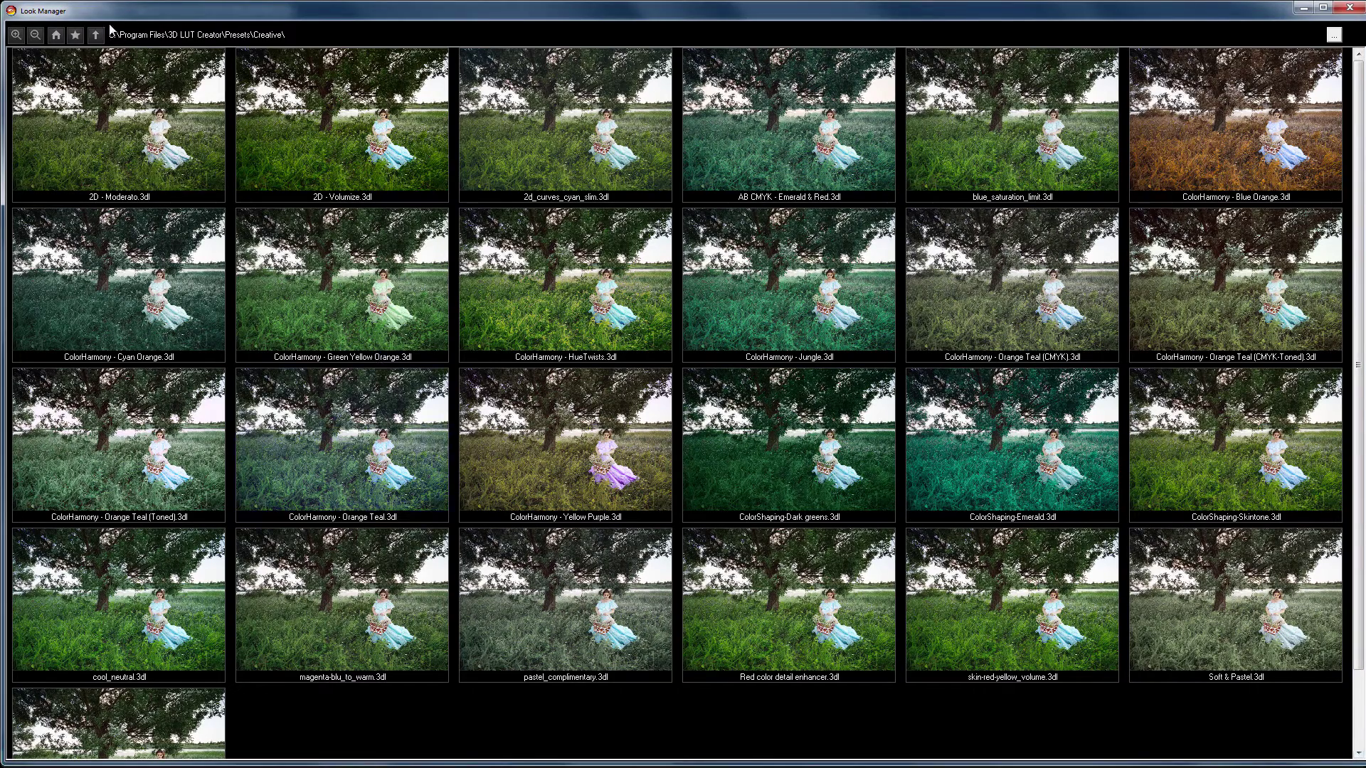
left_click(16, 35)
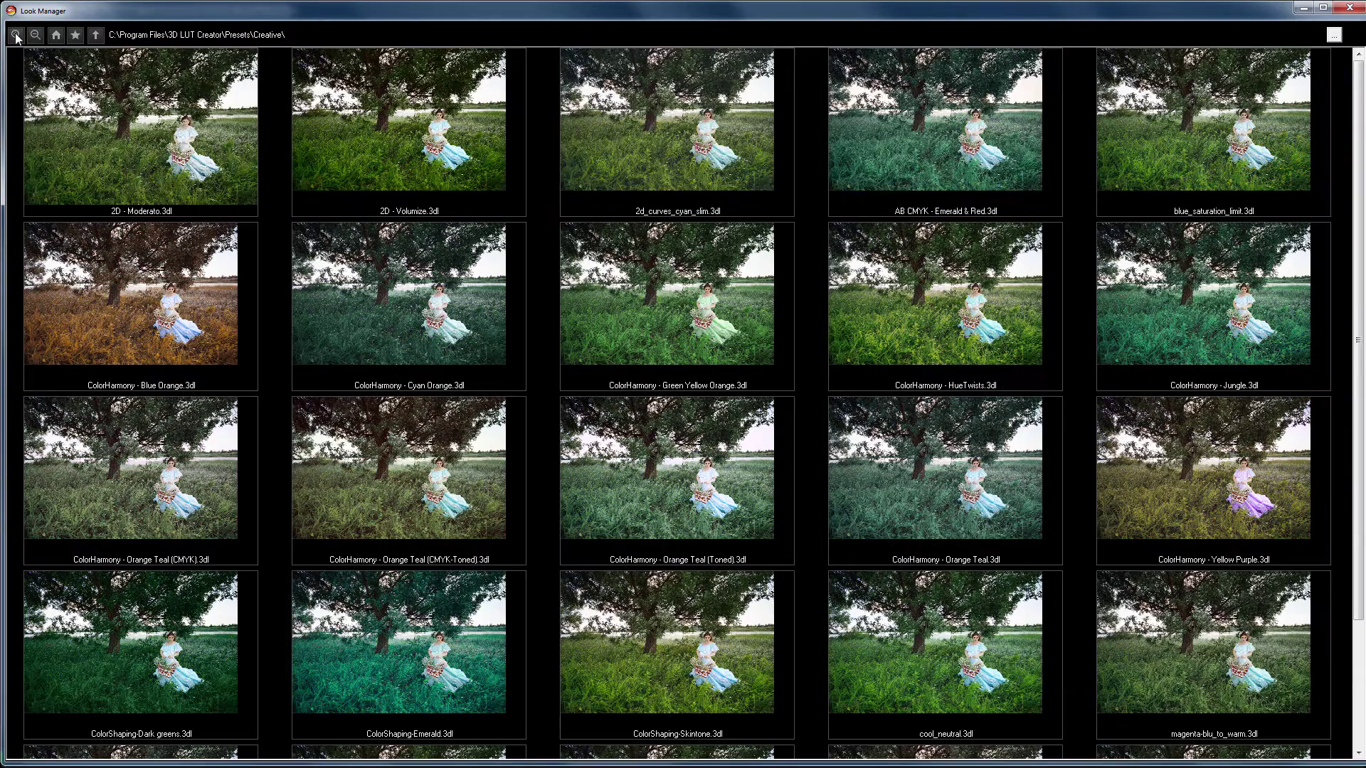
left_click(15, 35)
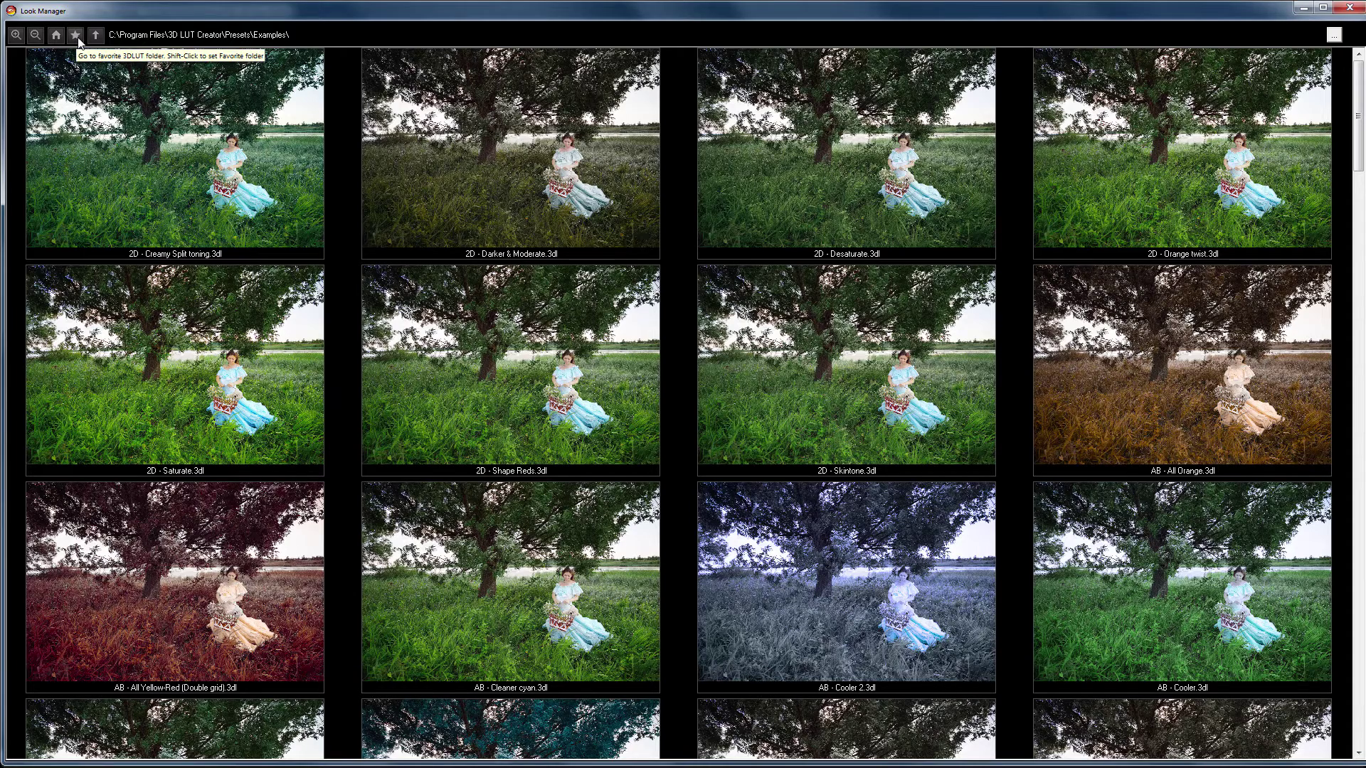
Check the Favorite LUT Folder in settings, then scroll through the Creative preset thumbnails
left_click(77, 37, "shift")
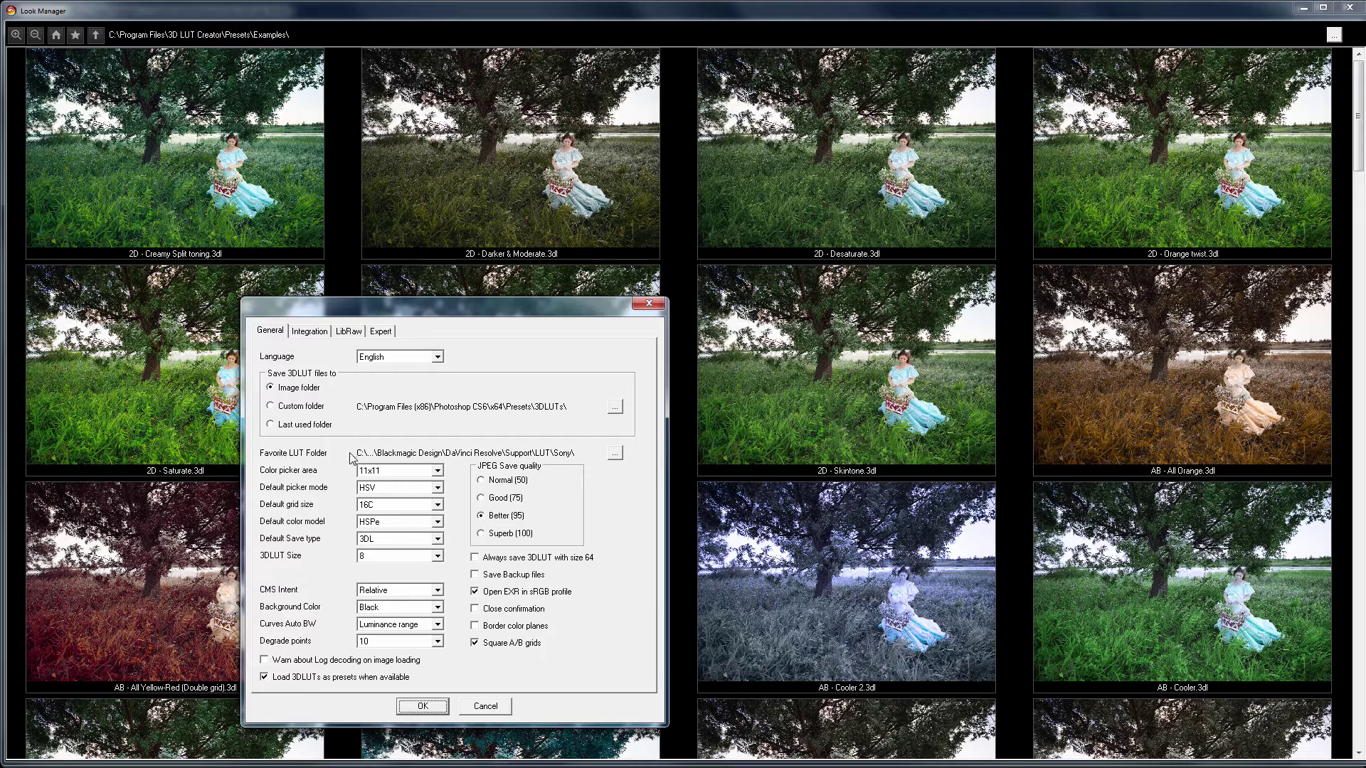
left_click(657, 306)
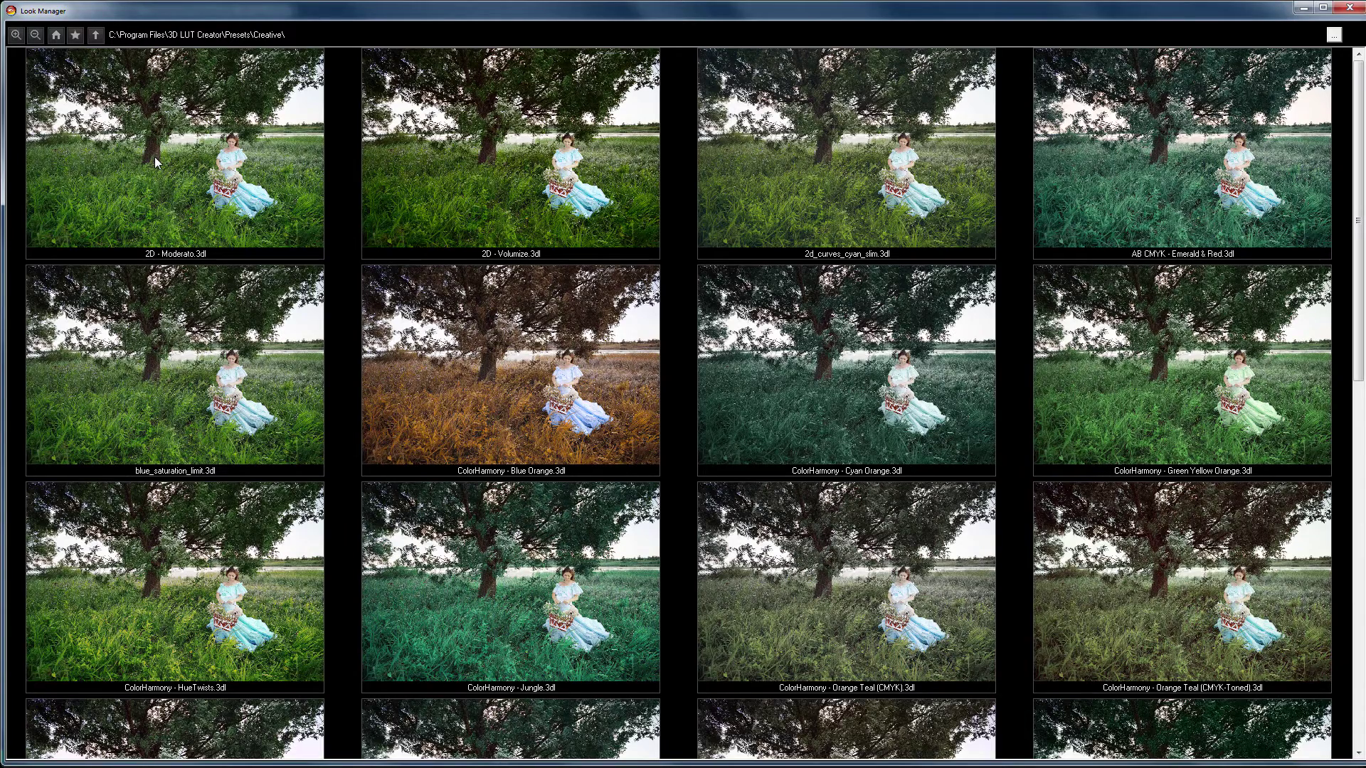
scroll(764, 261, "down", 1)
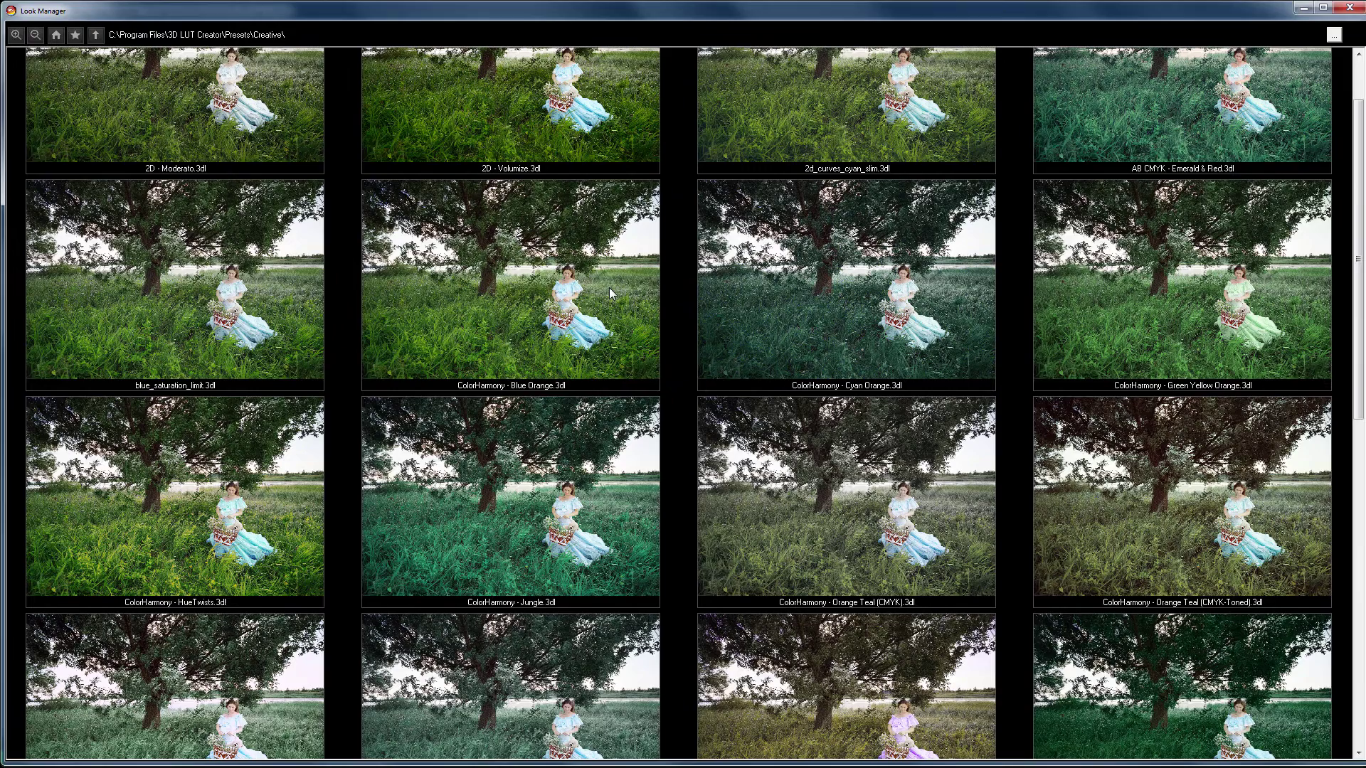
Apply ColorHarmony - Blue Orange, close the Look Manager, and preview its A/B grid
left_click(608, 292)
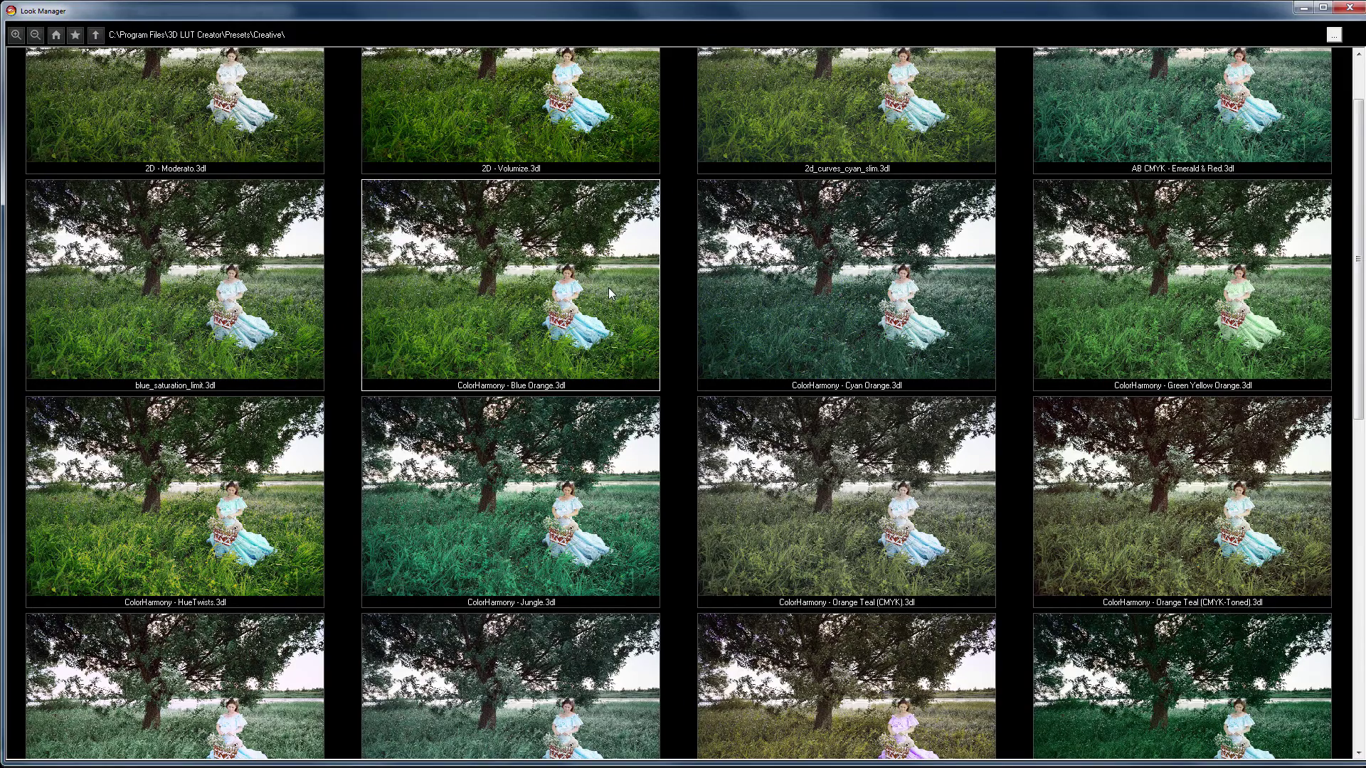
left_click(1349, 9)
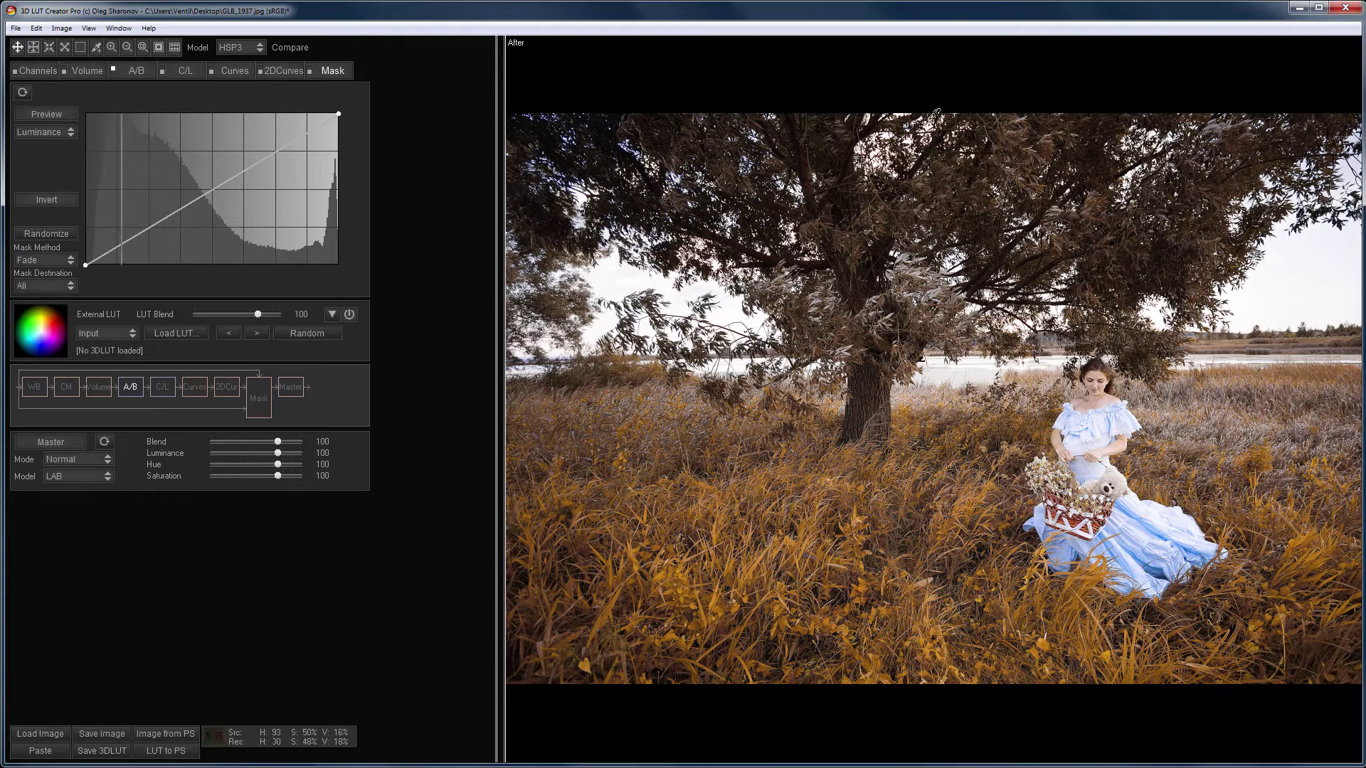
left_click(134, 71)
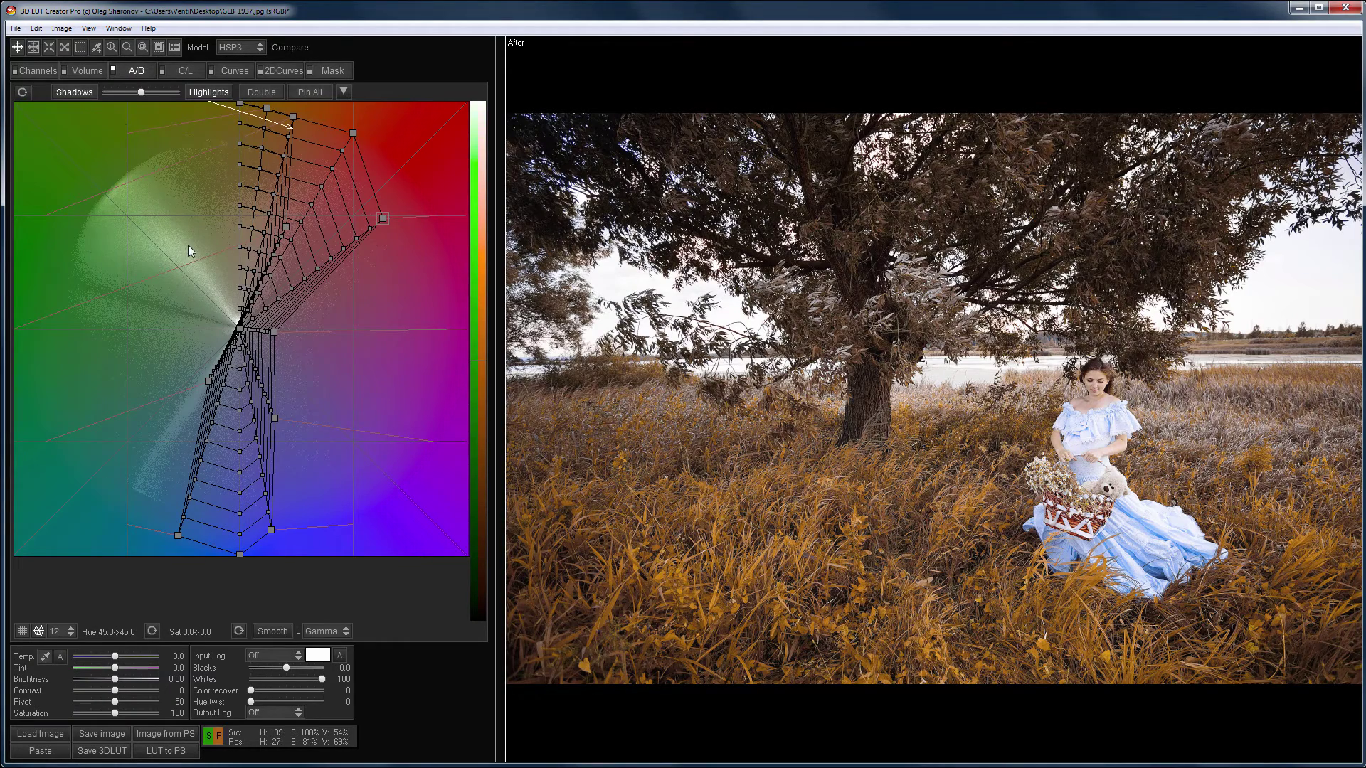
left_click(328, 71)
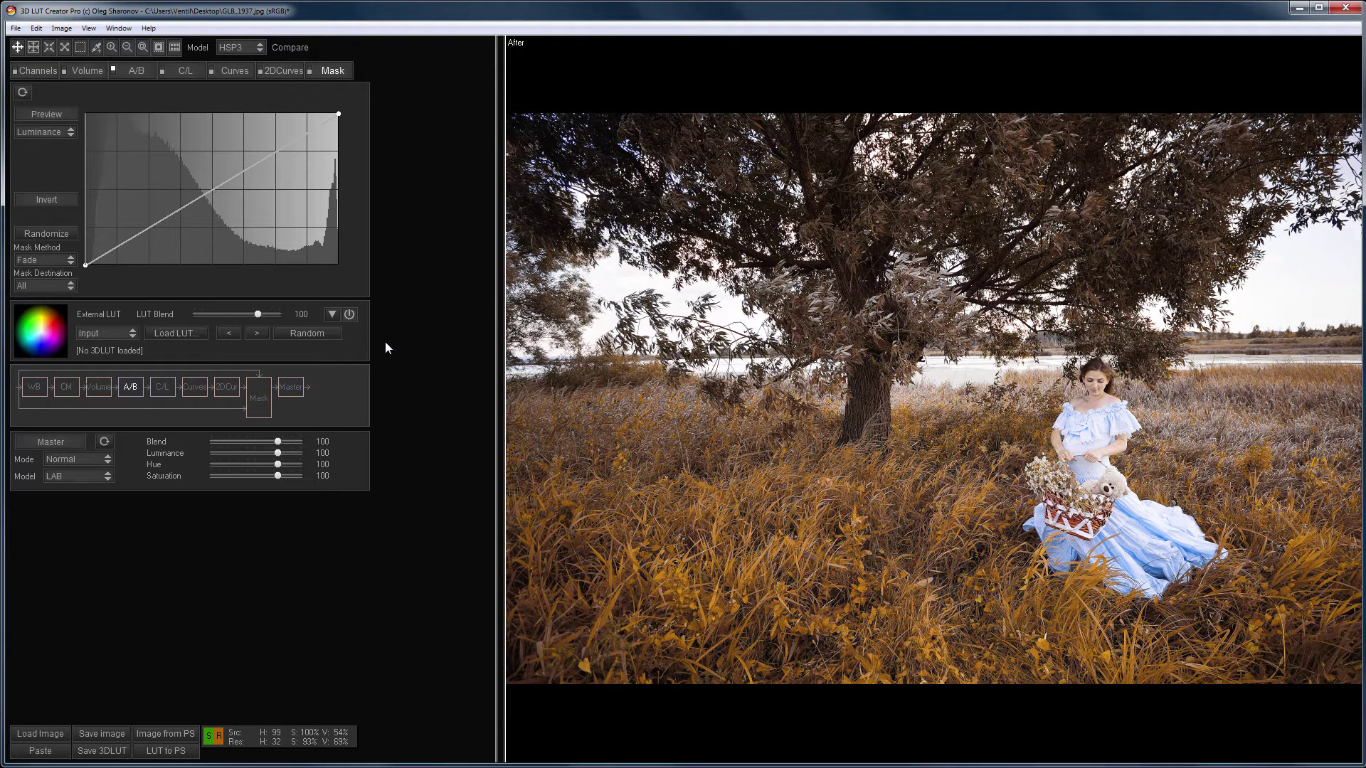
Enable 'Load 3DLUTs as presets', reset the grade, and toggle the external LUT off and on
key("ctrl+p")
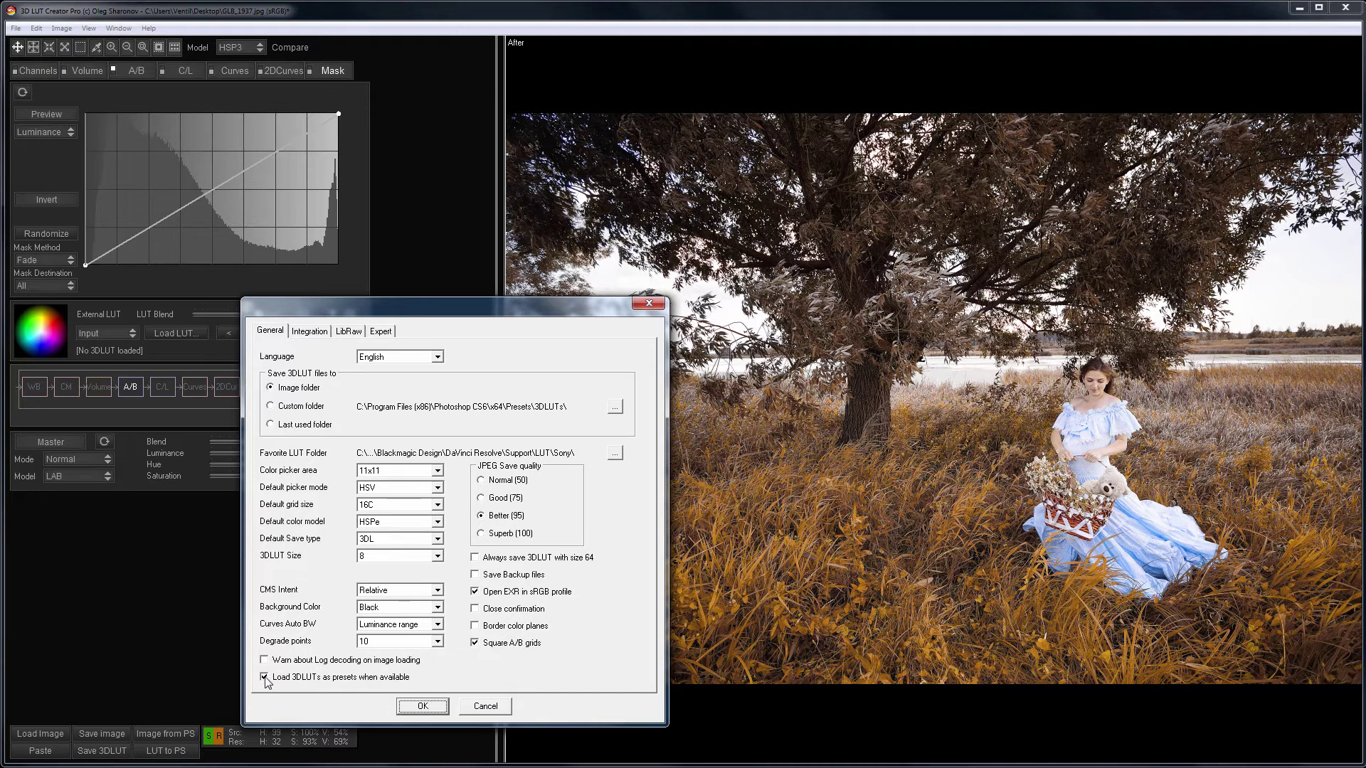
left_click(265, 677)
left_click(420, 706)
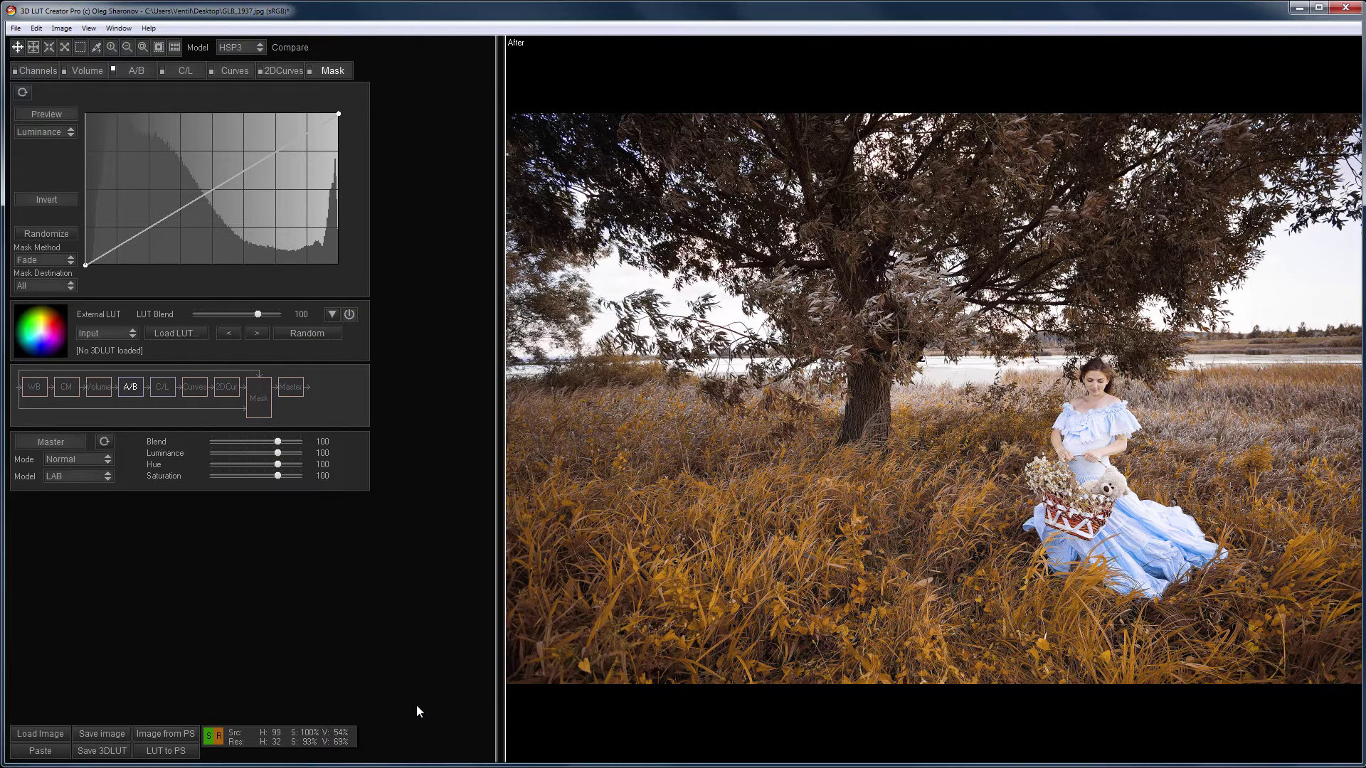
key("Return")
left_click(119, 29)
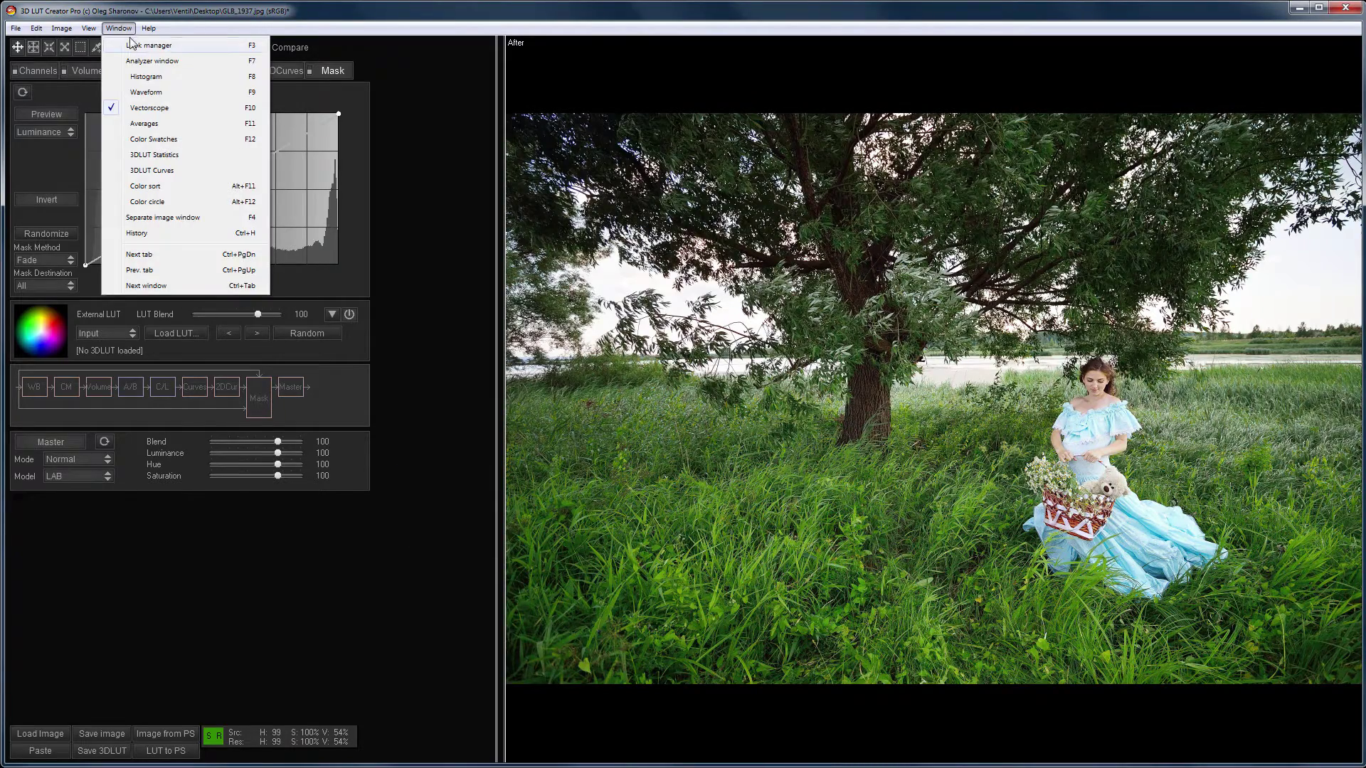
left_click(131, 46)
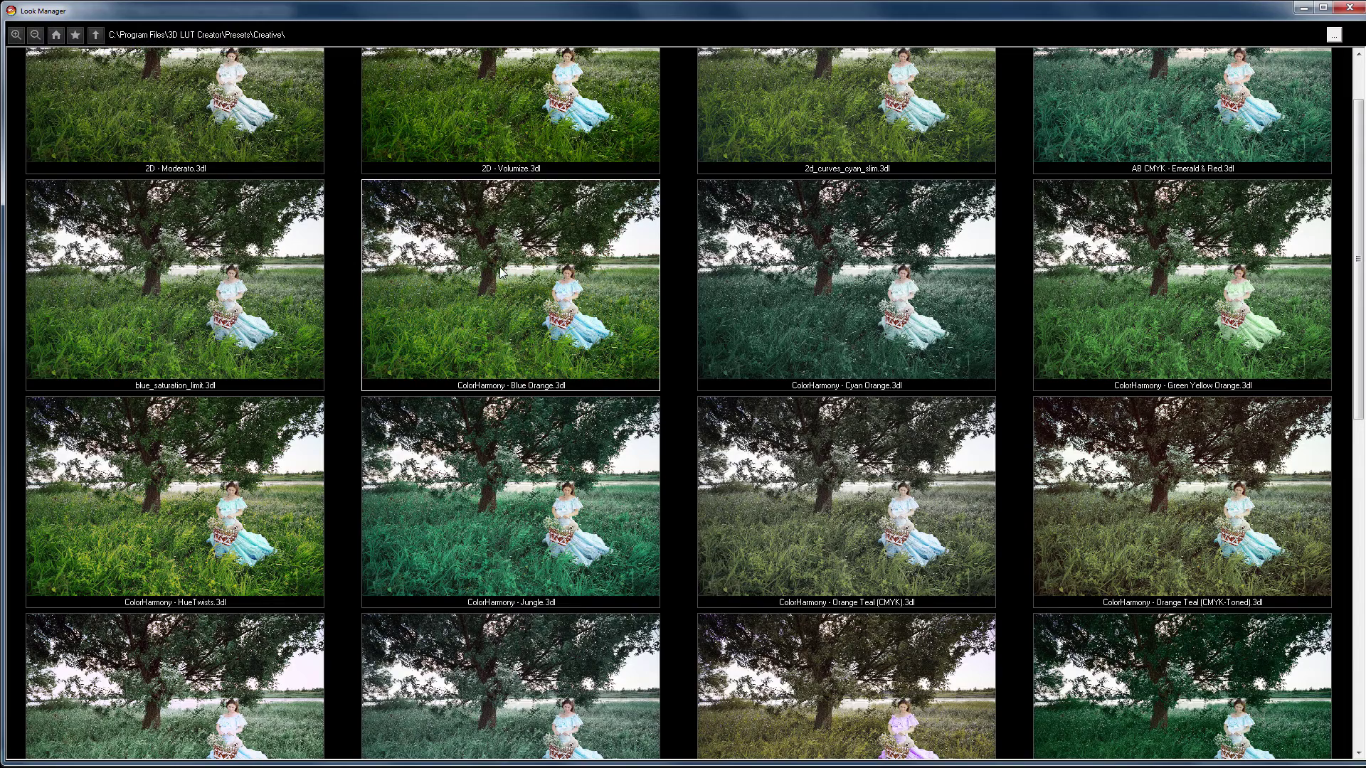
left_click(1349, 7)
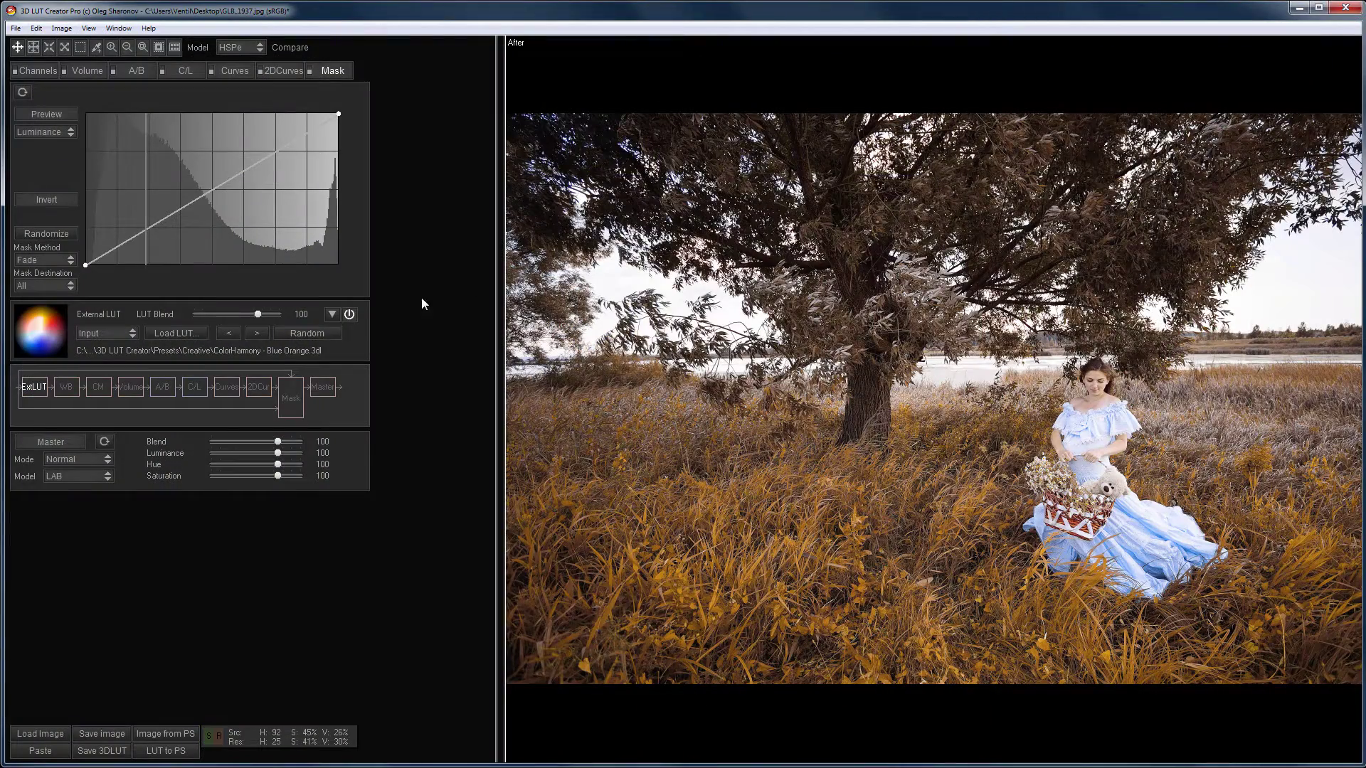
left_click(351, 315)
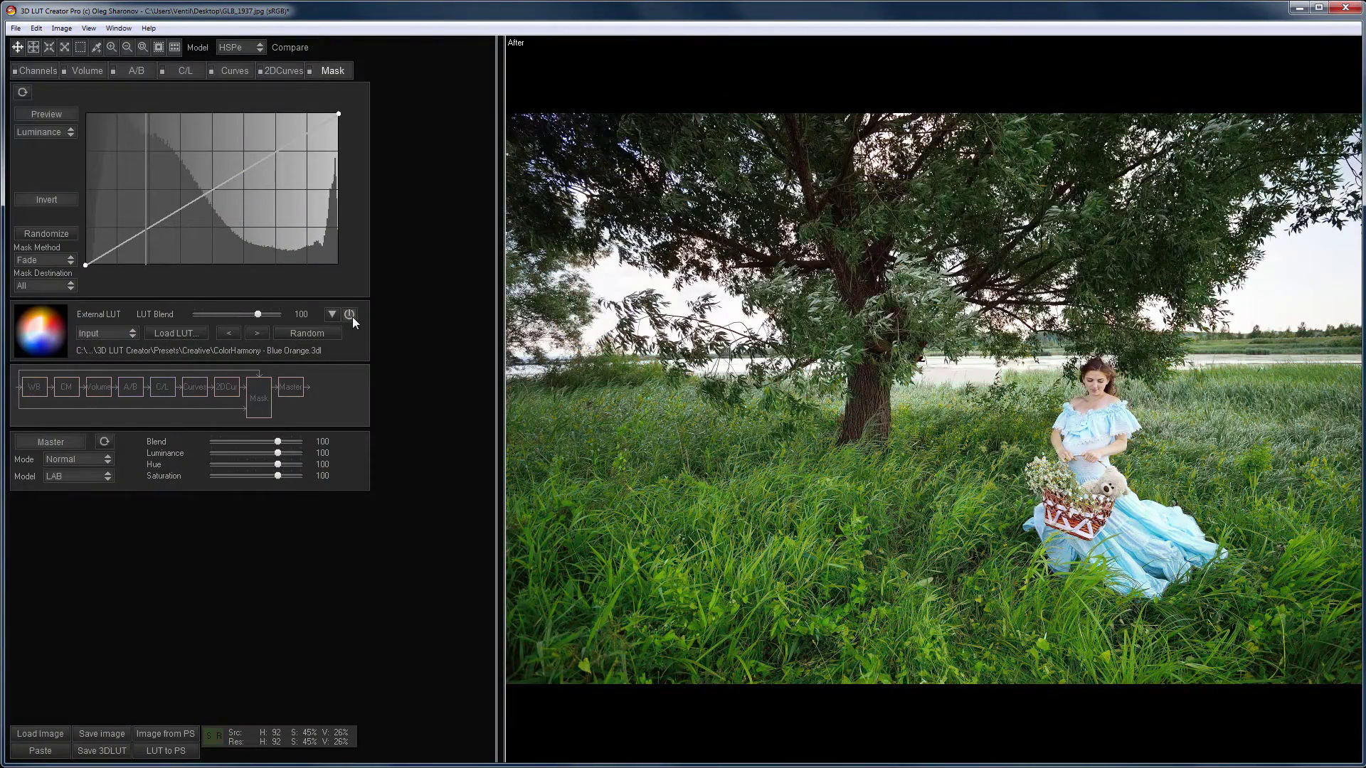
left_click(350, 315)
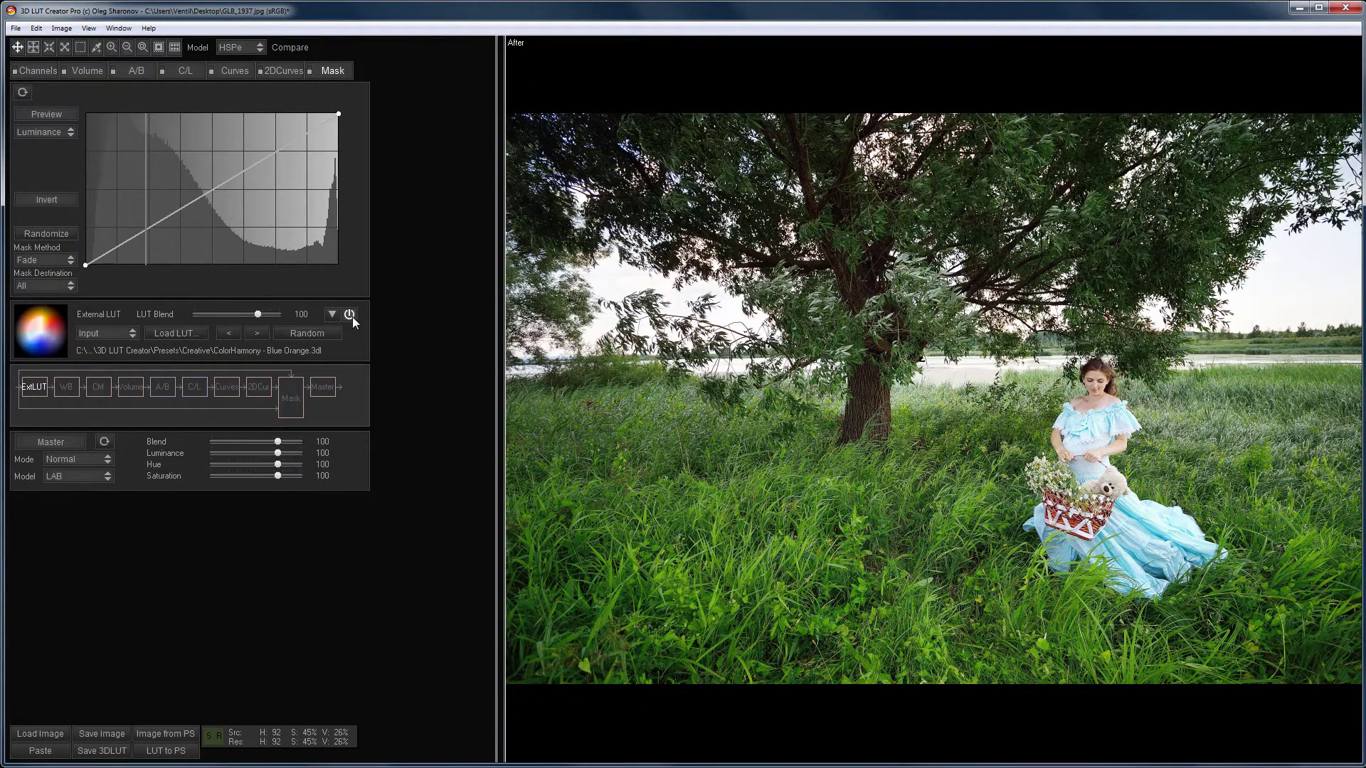
Re-enable 'Load 3DLUTs as presets' and apply Blue Orange as an editable preset
left_click(15, 29)
left_click(88, 388)
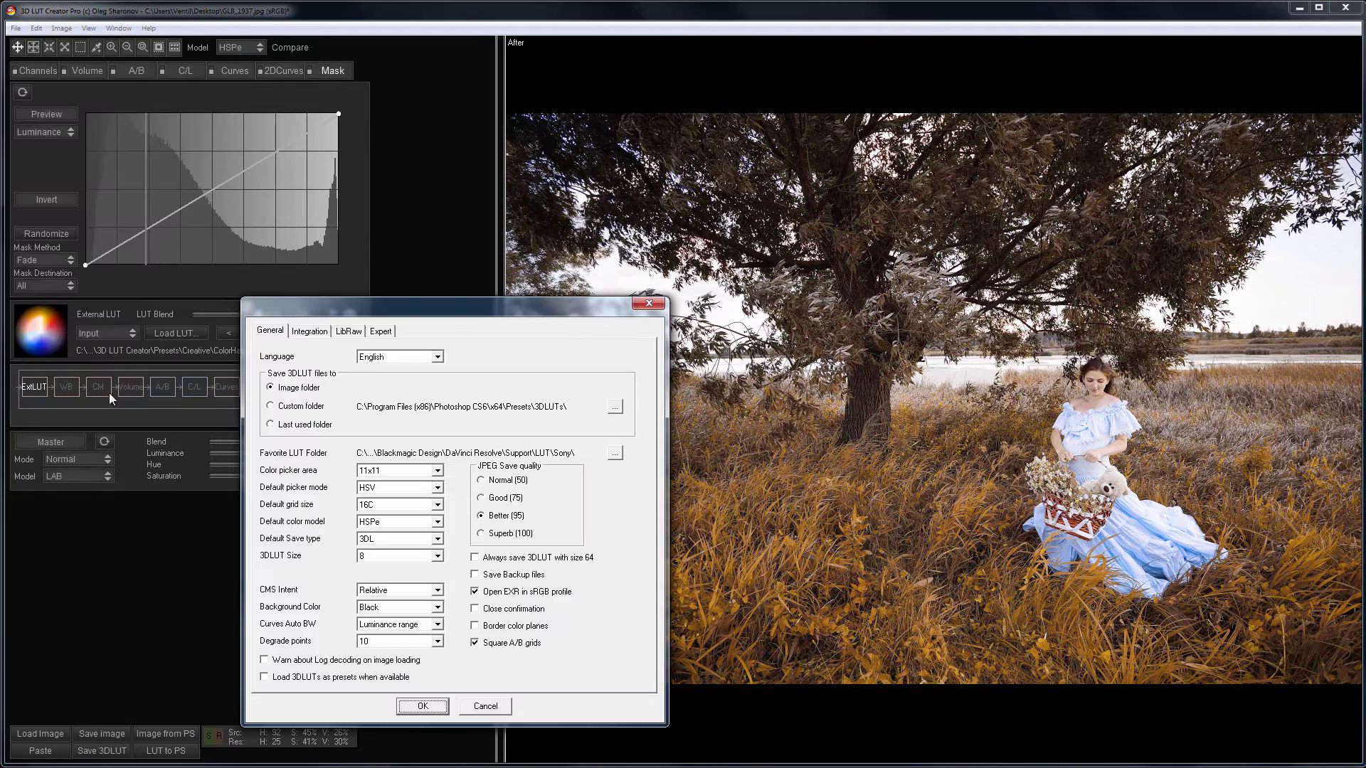
left_click(265, 677)
left_click(421, 707)
left_click(118, 28)
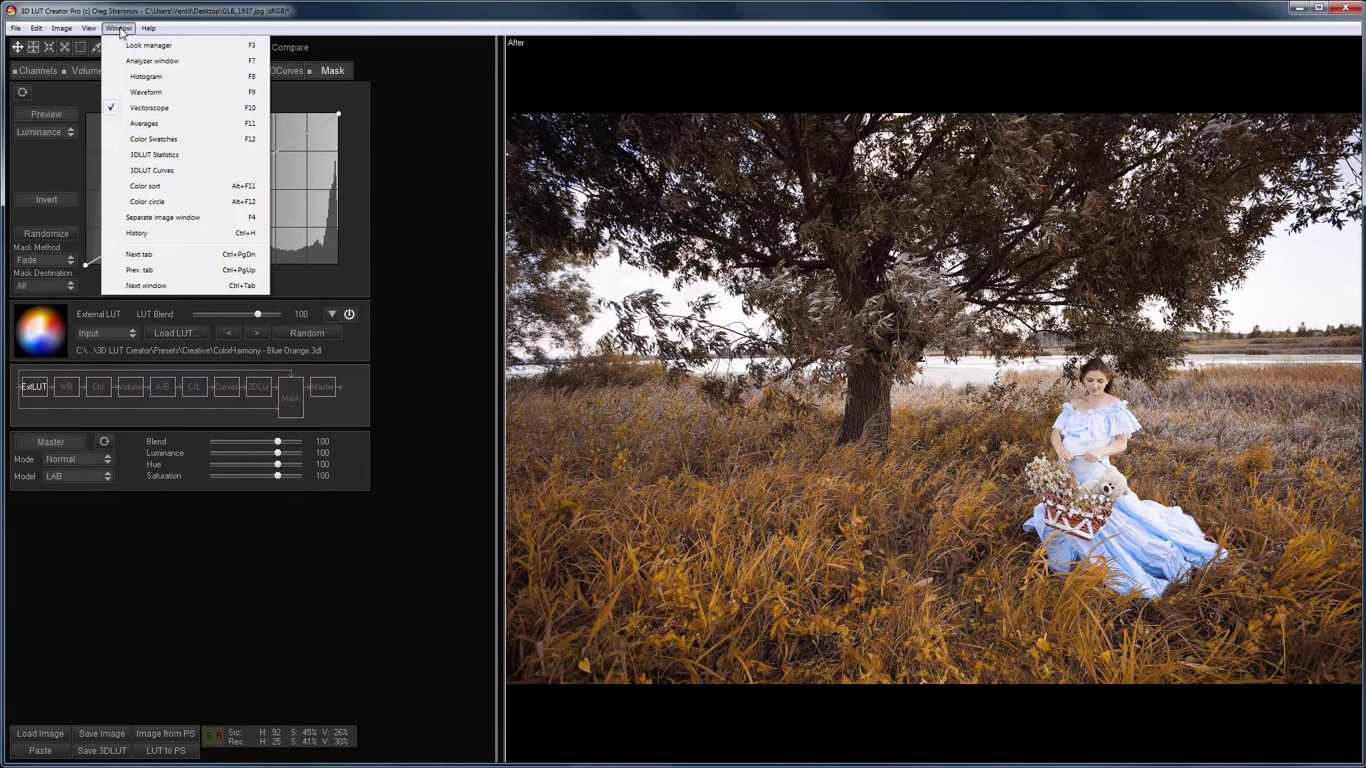
left_click(130, 46)
left_click(506, 280)
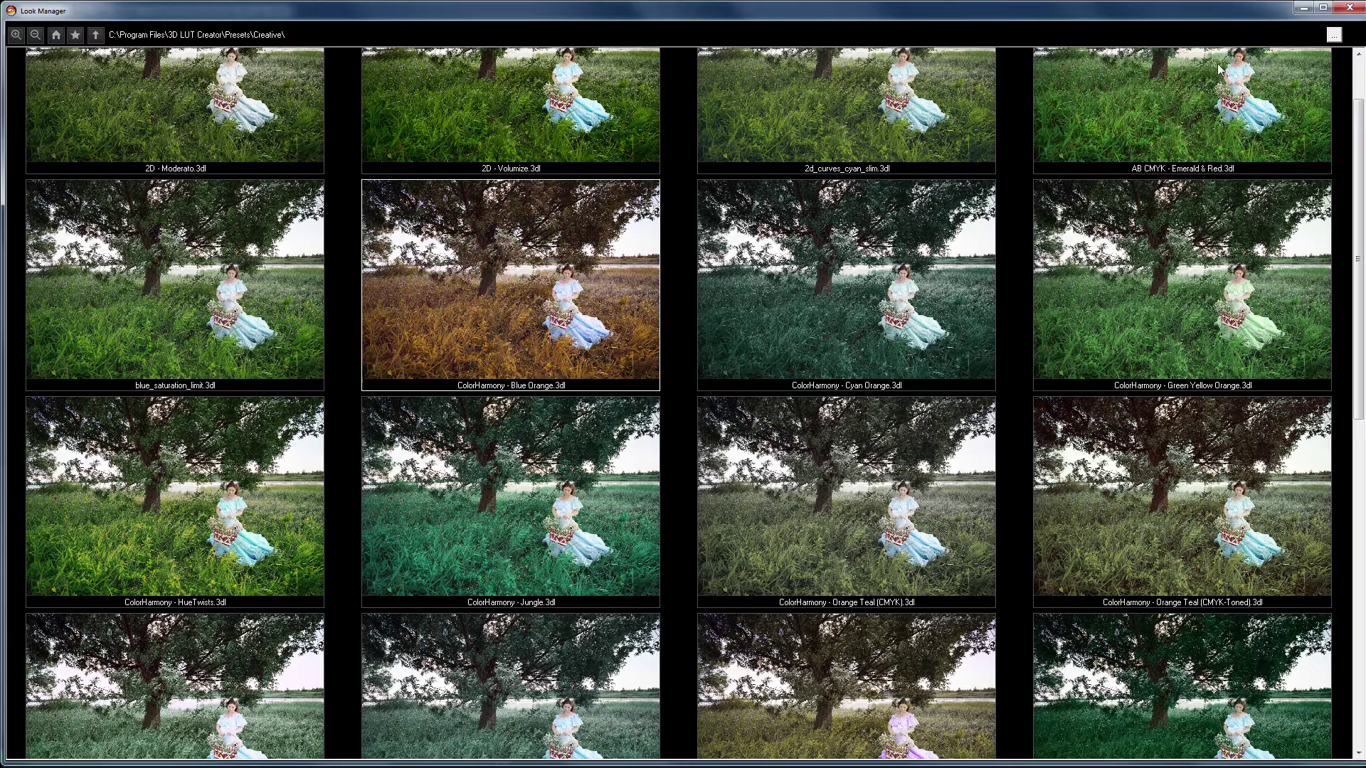
left_click(1349, 7)
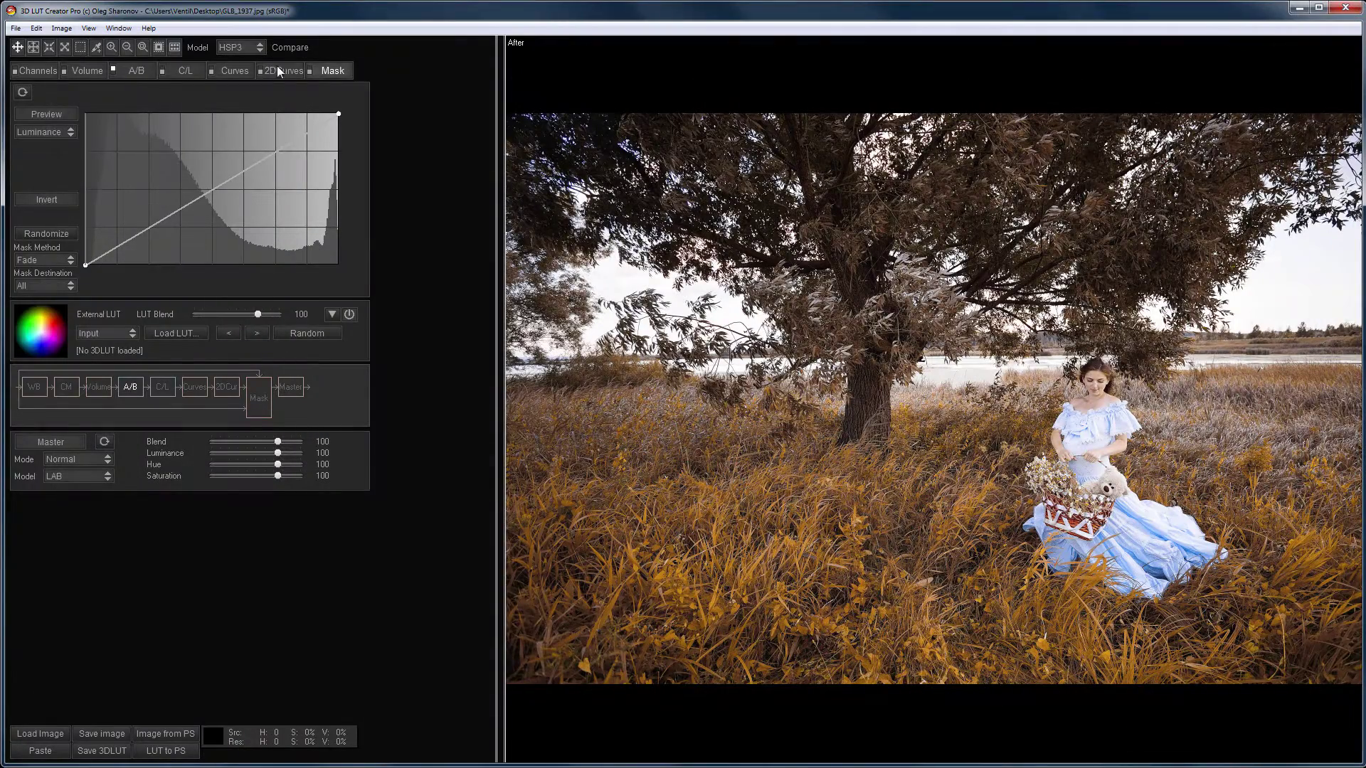
Drag three lower-left A/B grid nodes outward, comparing before and after with C
left_click(129, 72)
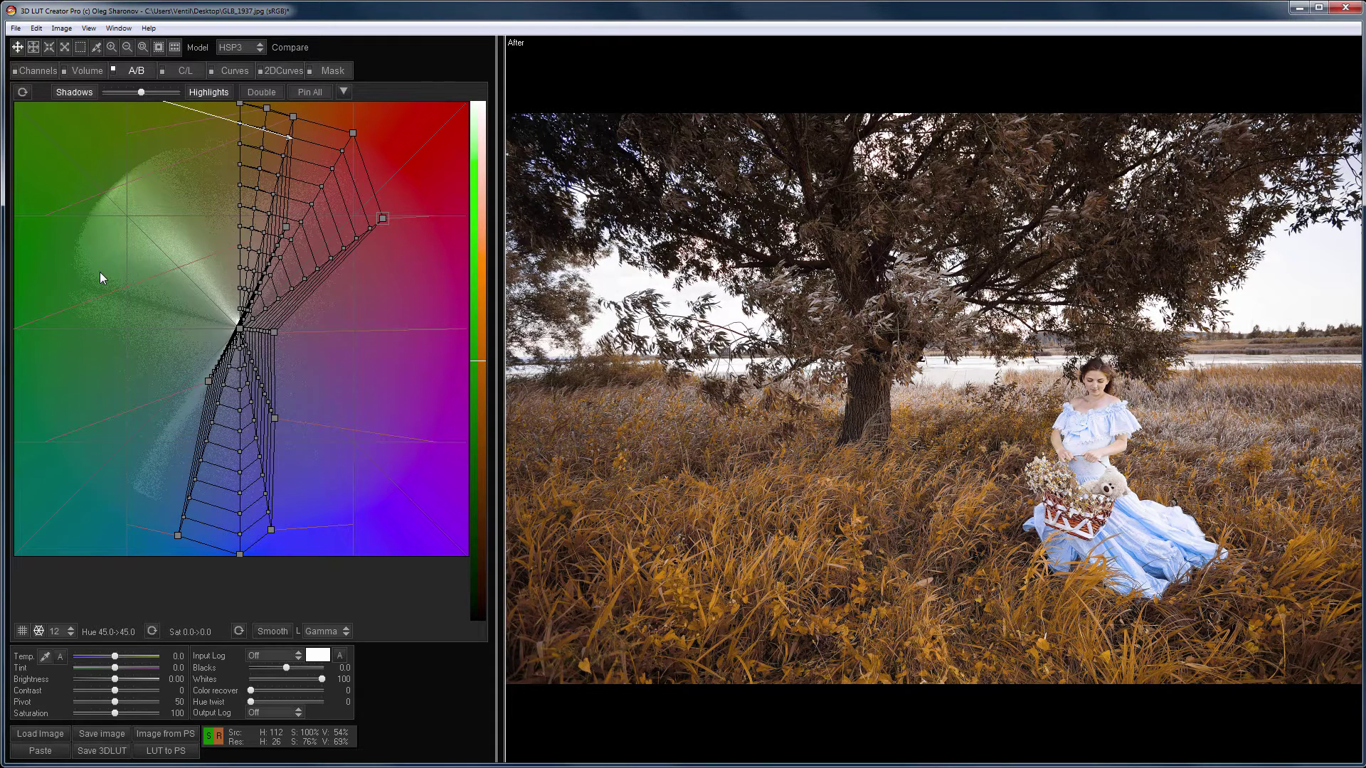
left_click_drag(207, 383, 184, 382)
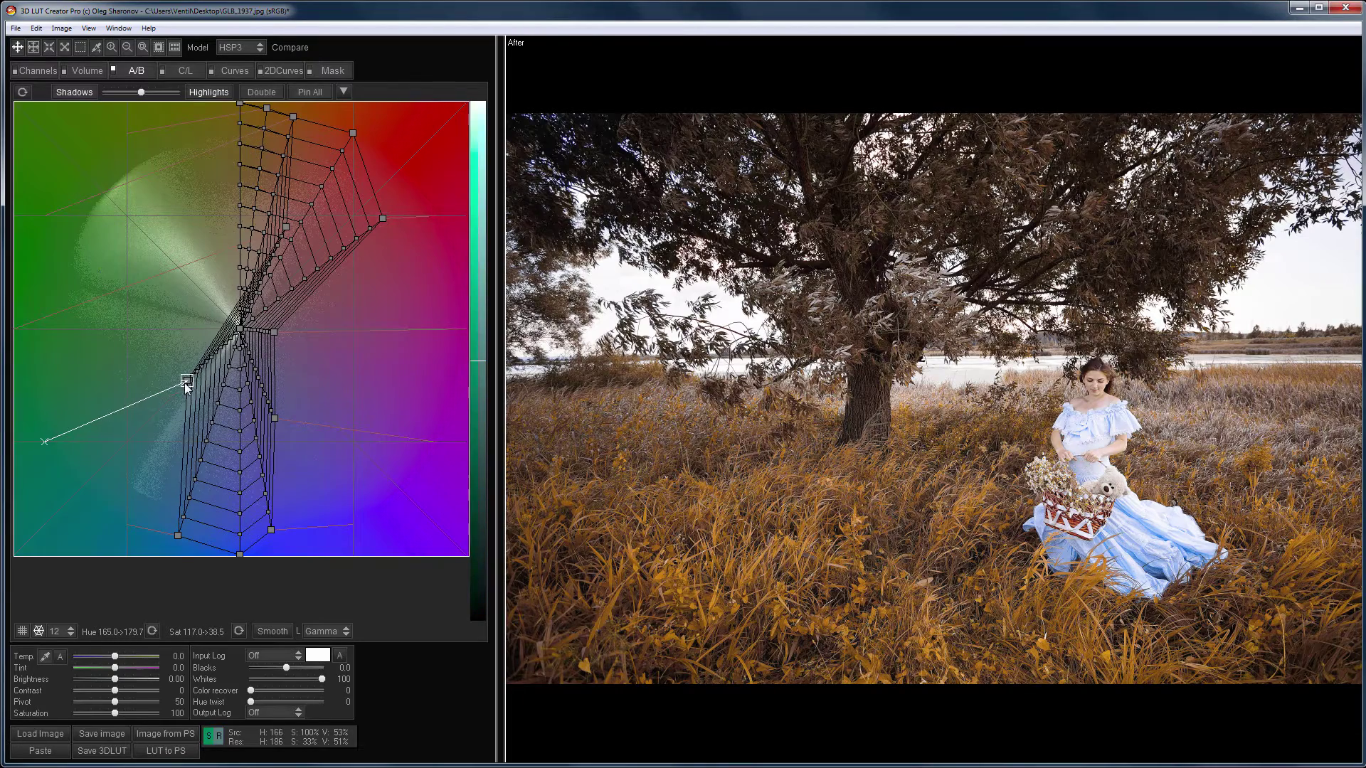
left_click_drag(181, 540, 122, 509)
left_click_drag(238, 554, 199, 439)
key("c")
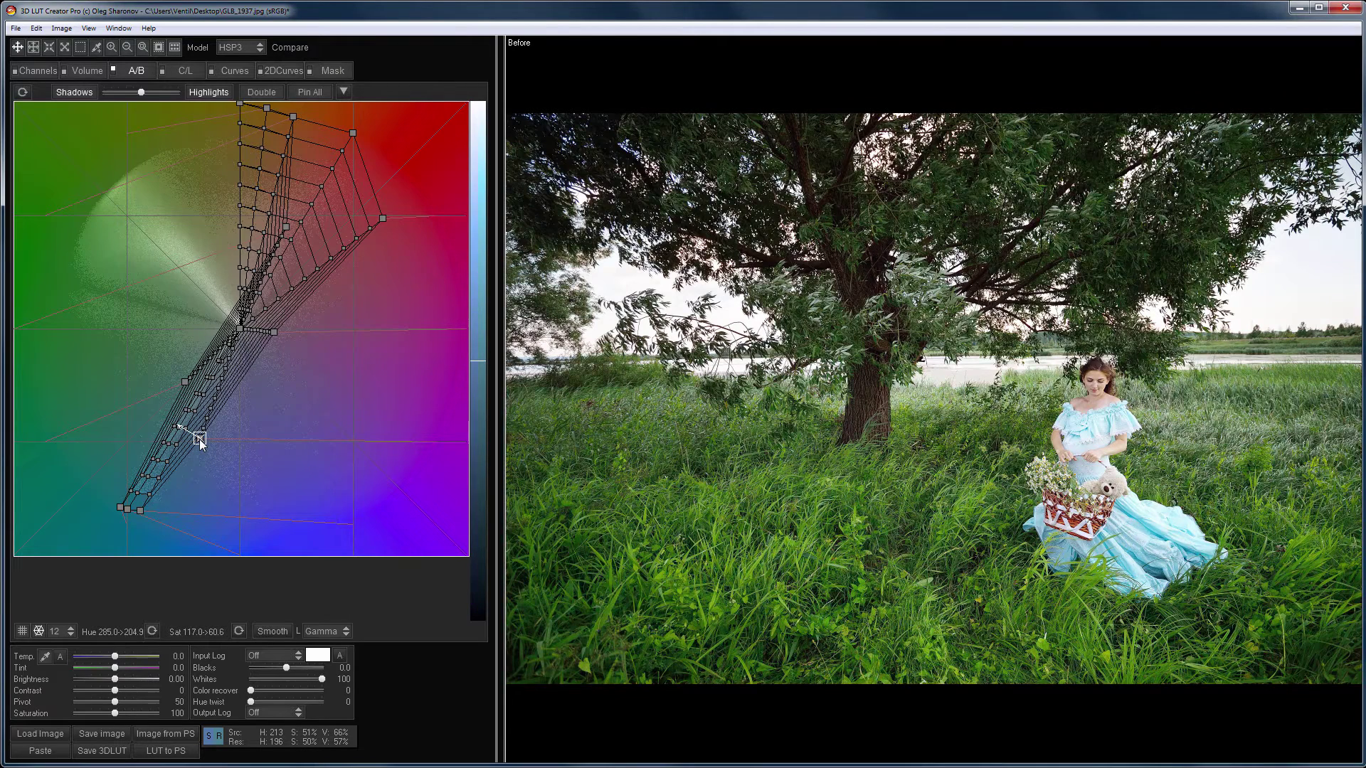
key("c")
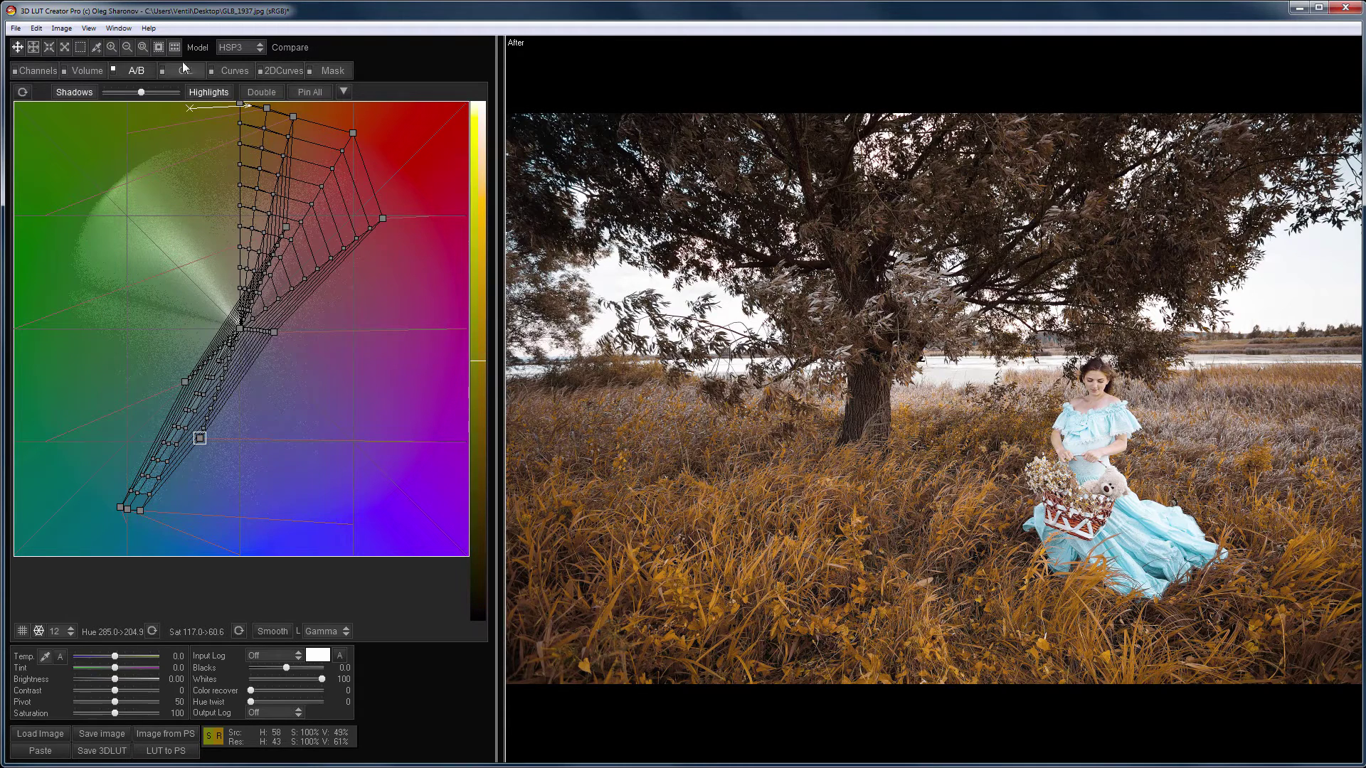
Open and close the Look Manager, then reset all grading adjustments with Ctrl+R
left_click(119, 29)
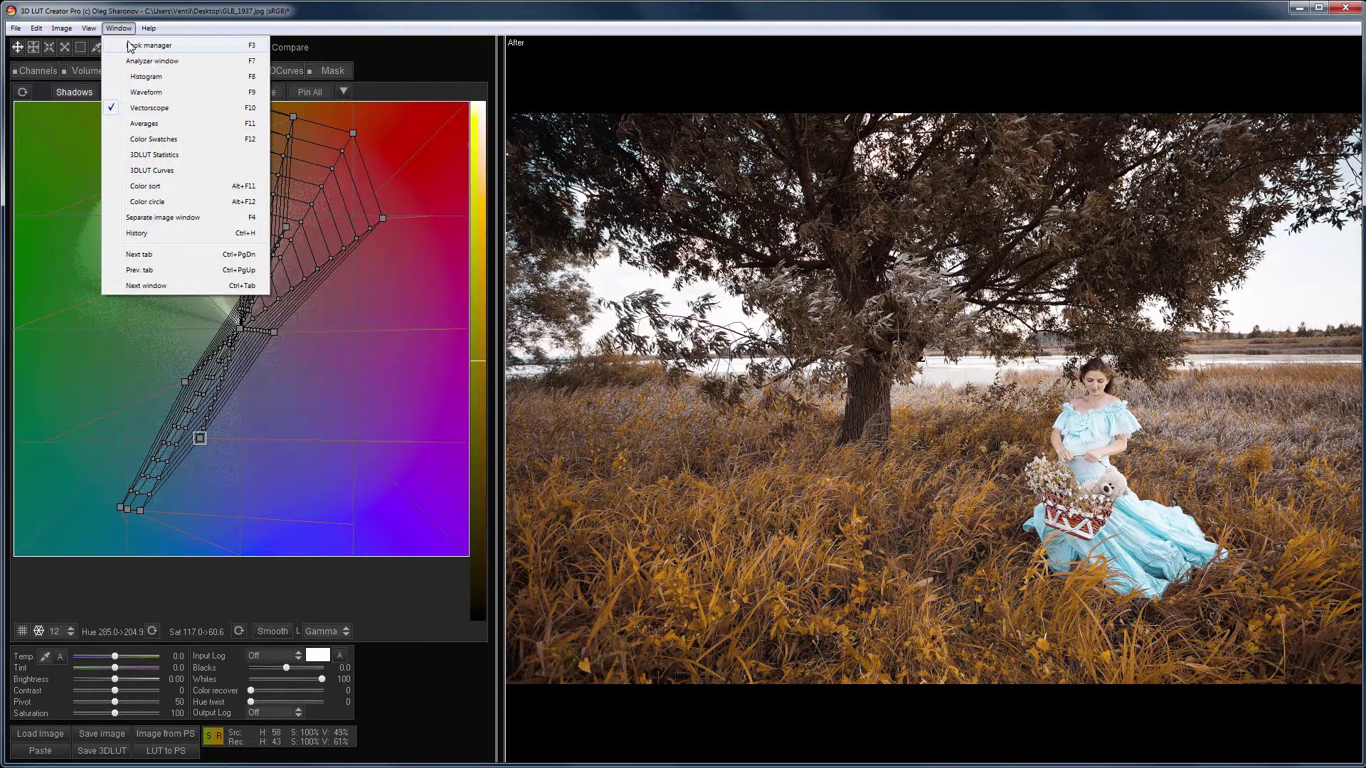
left_click(128, 44)
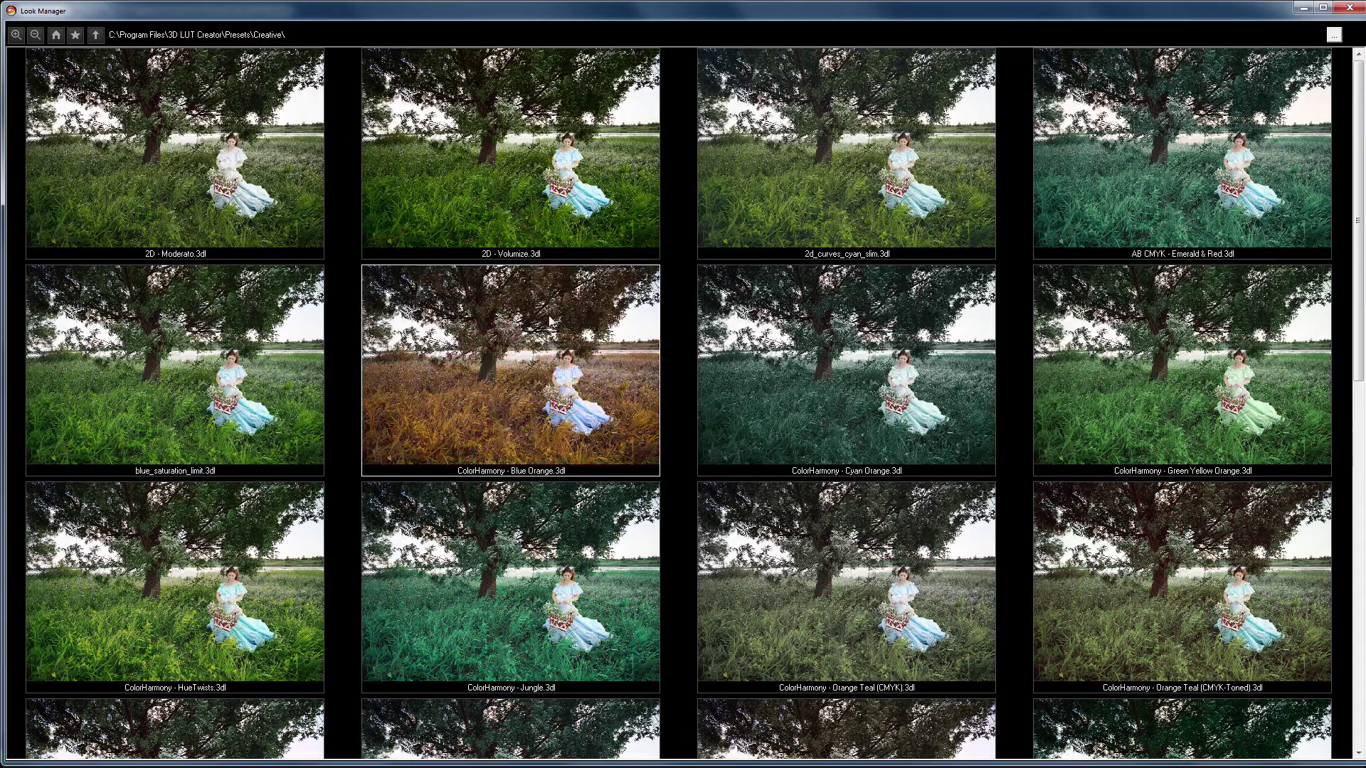
left_click(1350, 7)
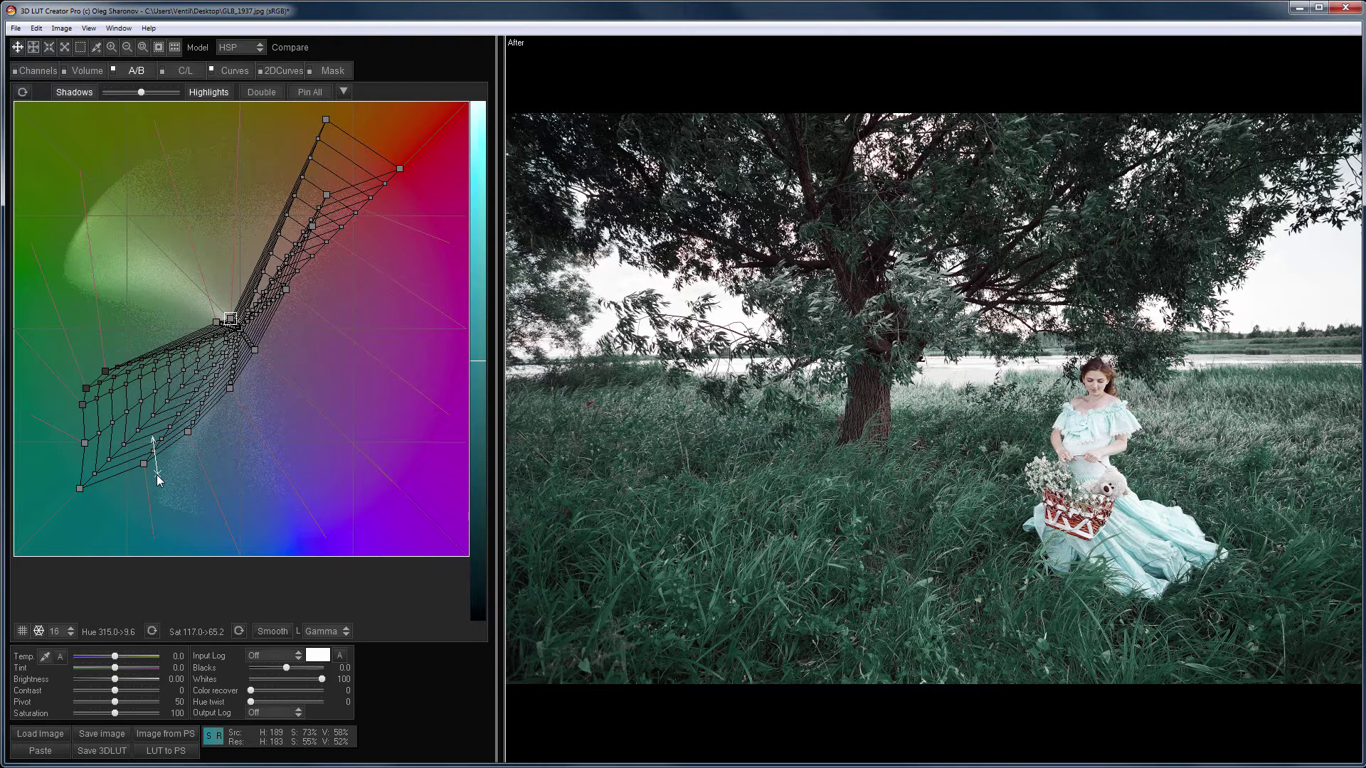
key("ctrl+r")
Confirm the reset, then open Presets\Creative in Explorer and scroll its files
key("Return")
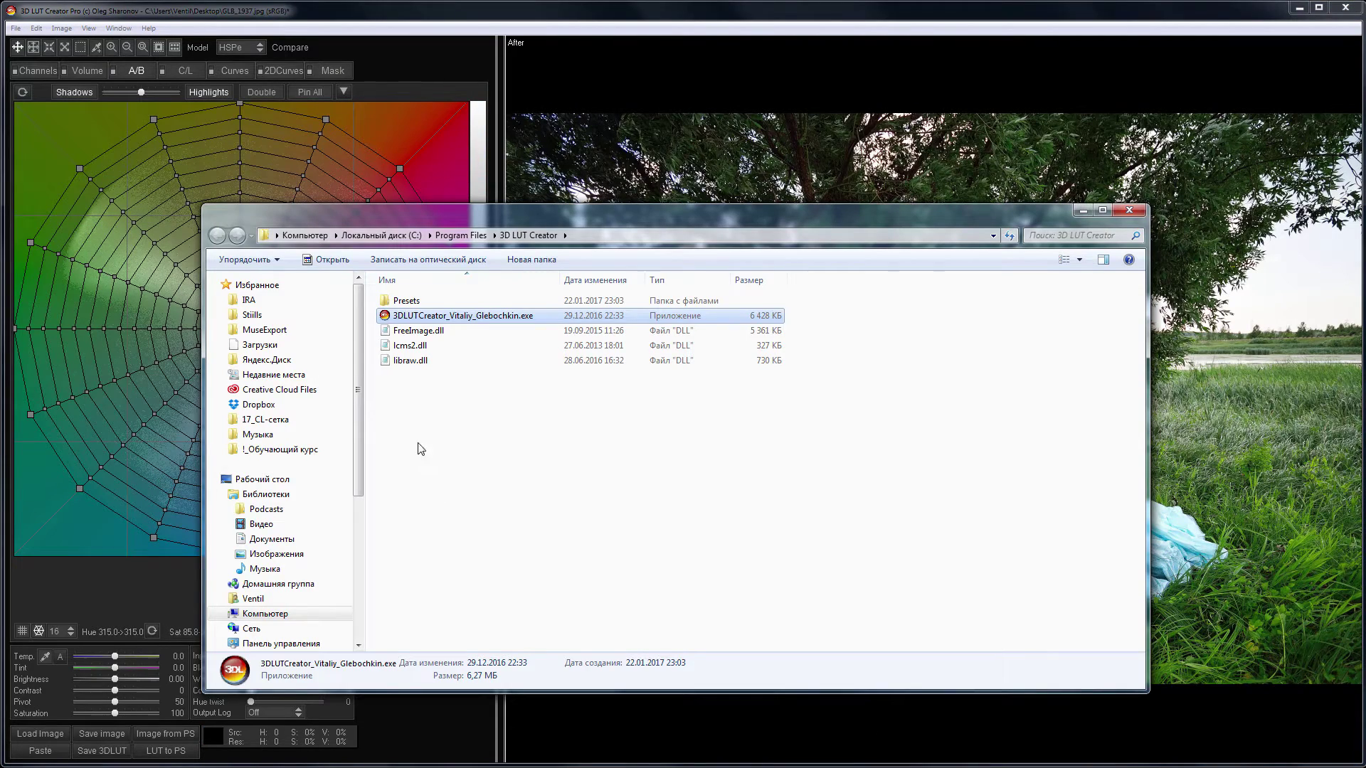
double_click(410, 302)
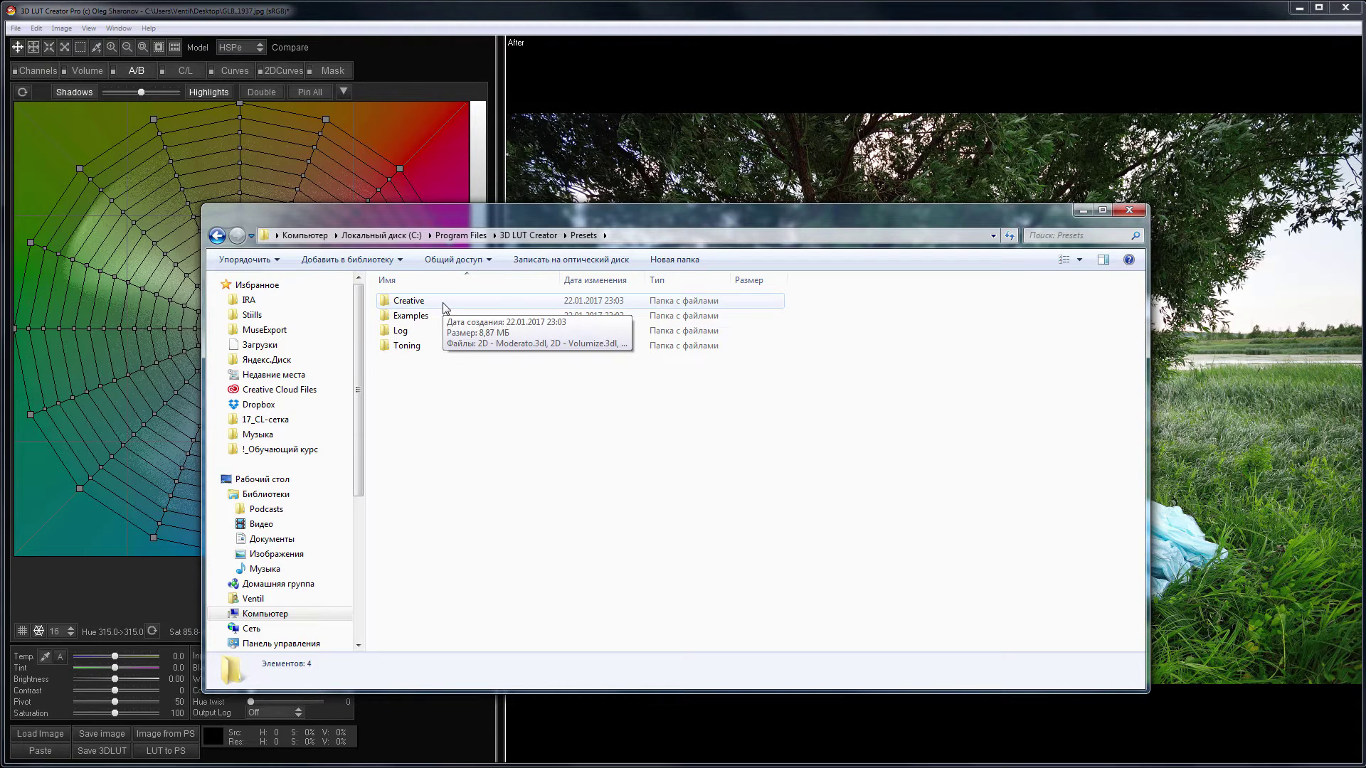
double_click(443, 304)
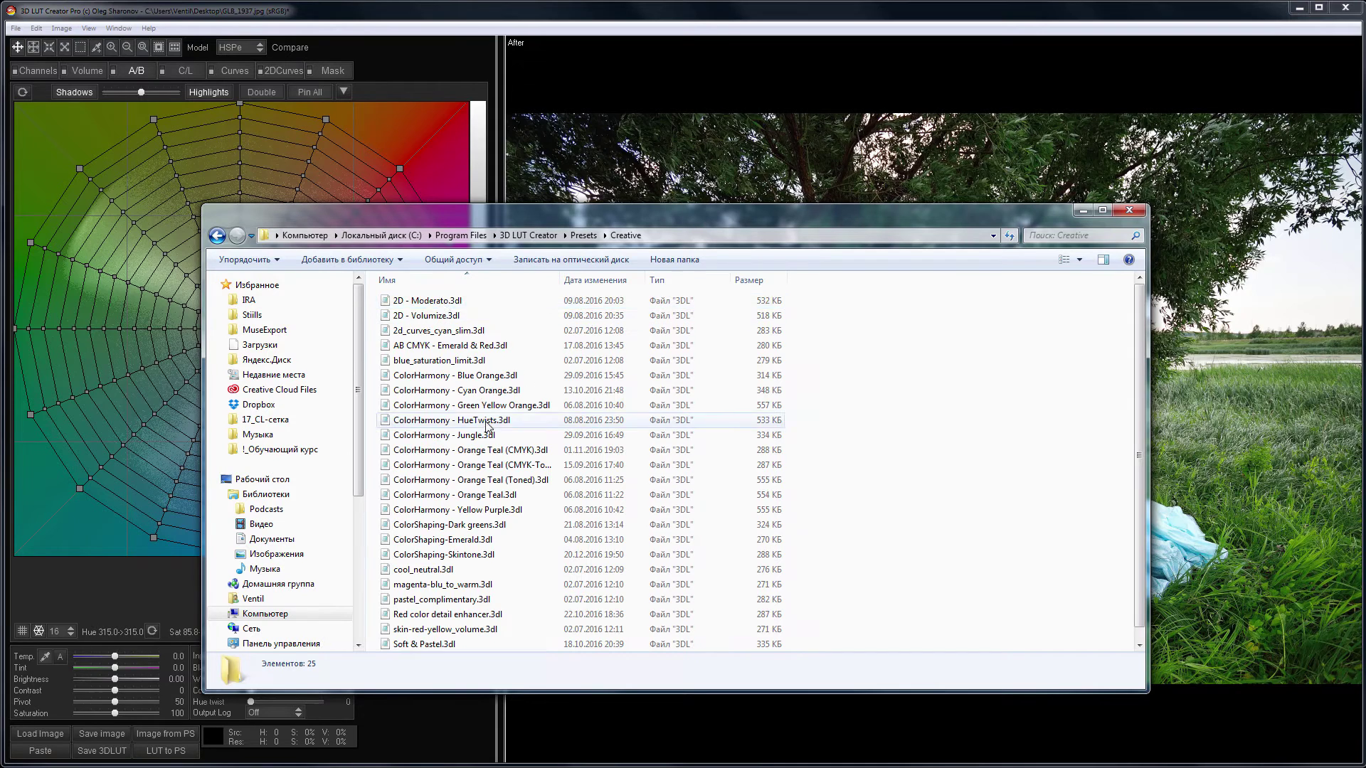
scroll(487, 425, "down", 1)
scroll(486, 426, "up", 1)
Browse the Examples presets, return to Creative, and narrow the Explorer window
left_click(217, 236)
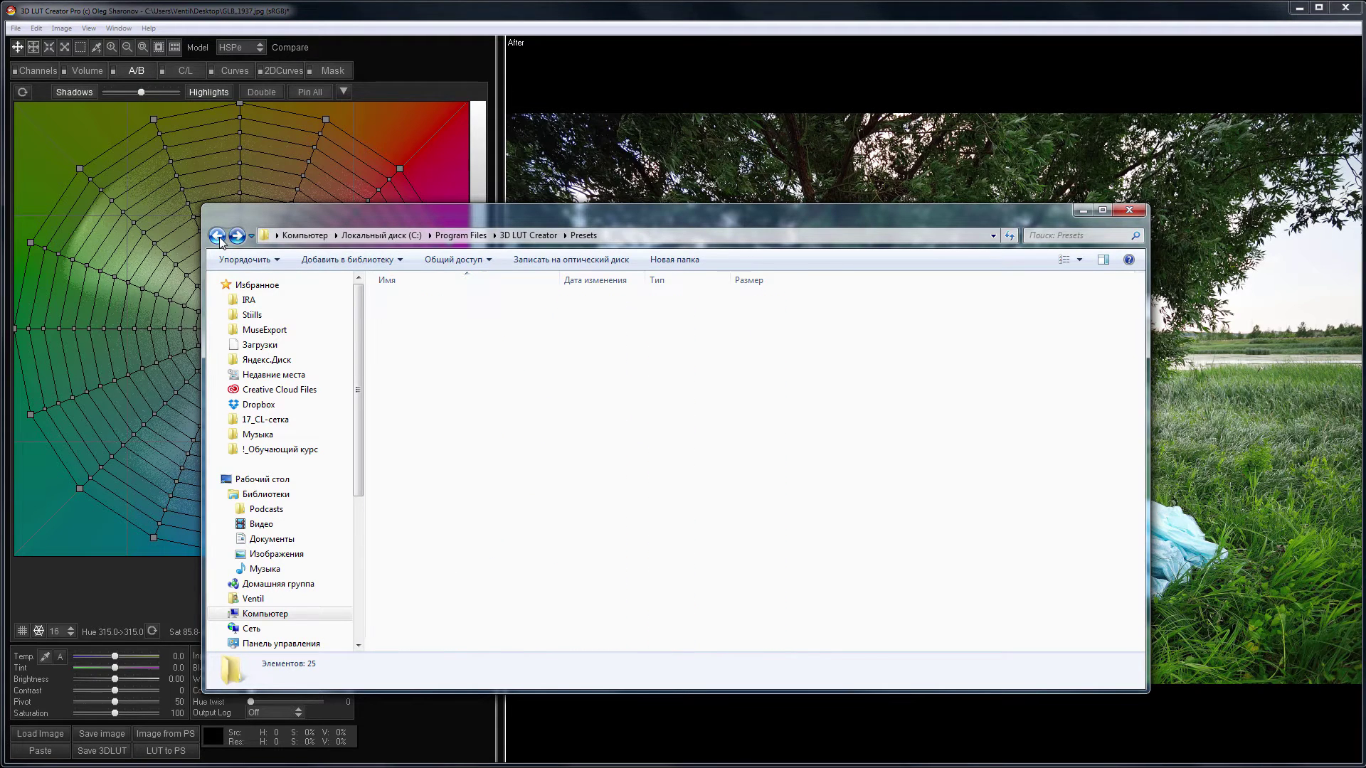
double_click(410, 315)
scroll(493, 334, "down", 5)
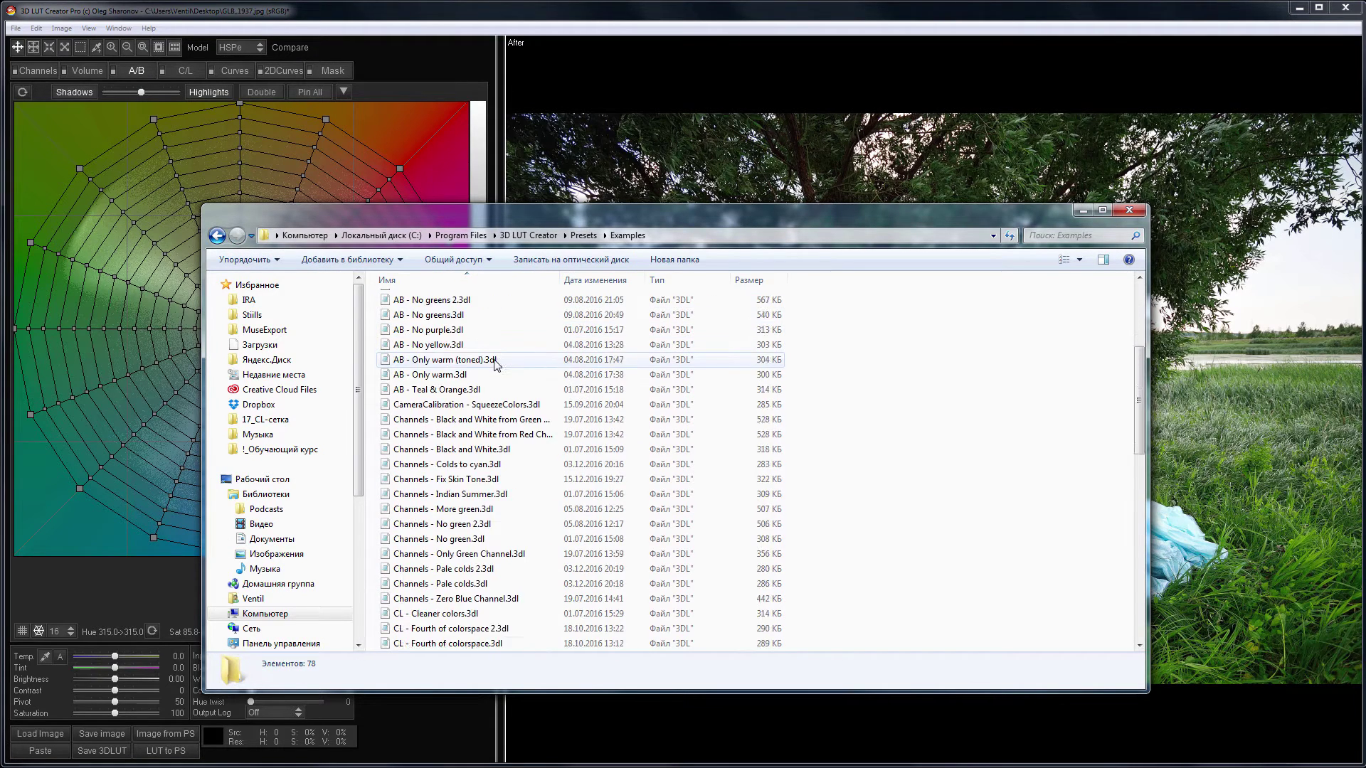
scroll(493, 334, "up", 5)
left_click(583, 235)
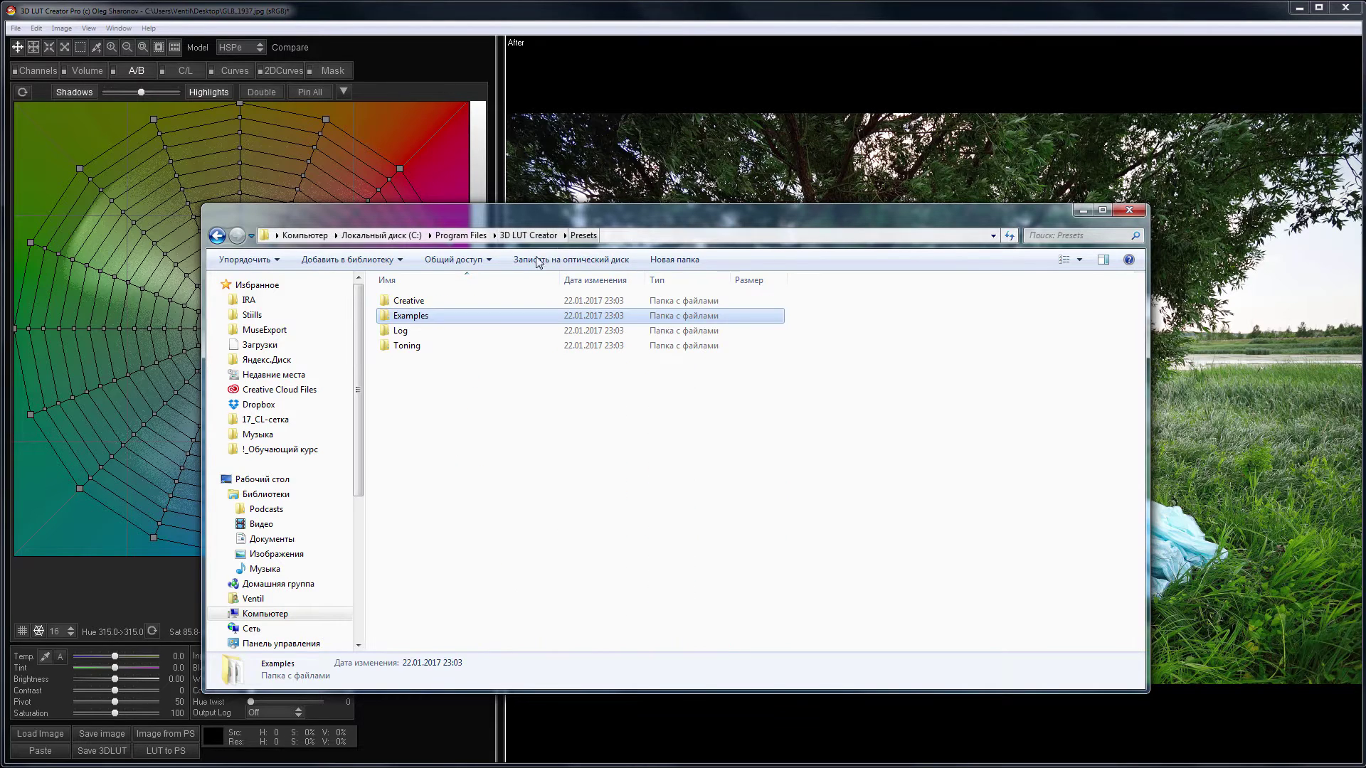
double_click(419, 300)
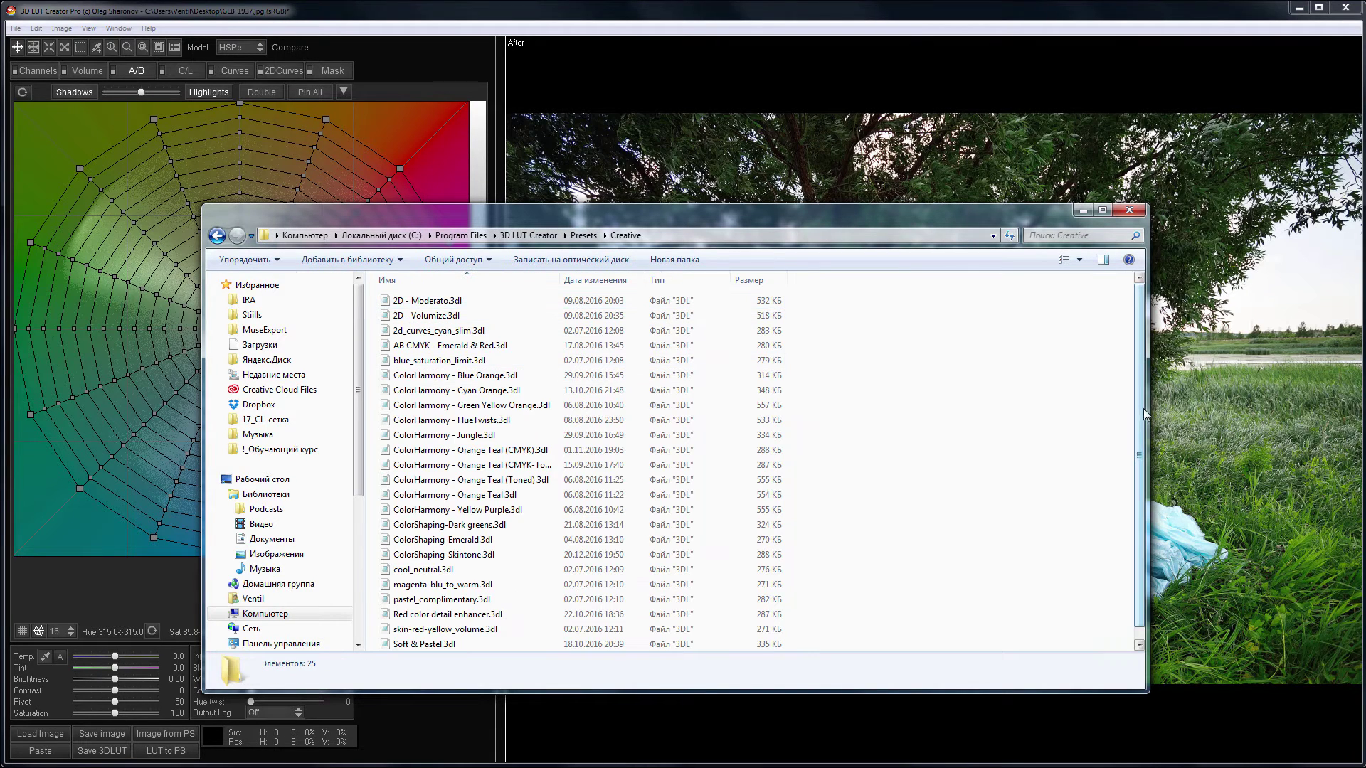
left_click_drag(1147, 406, 784, 409)
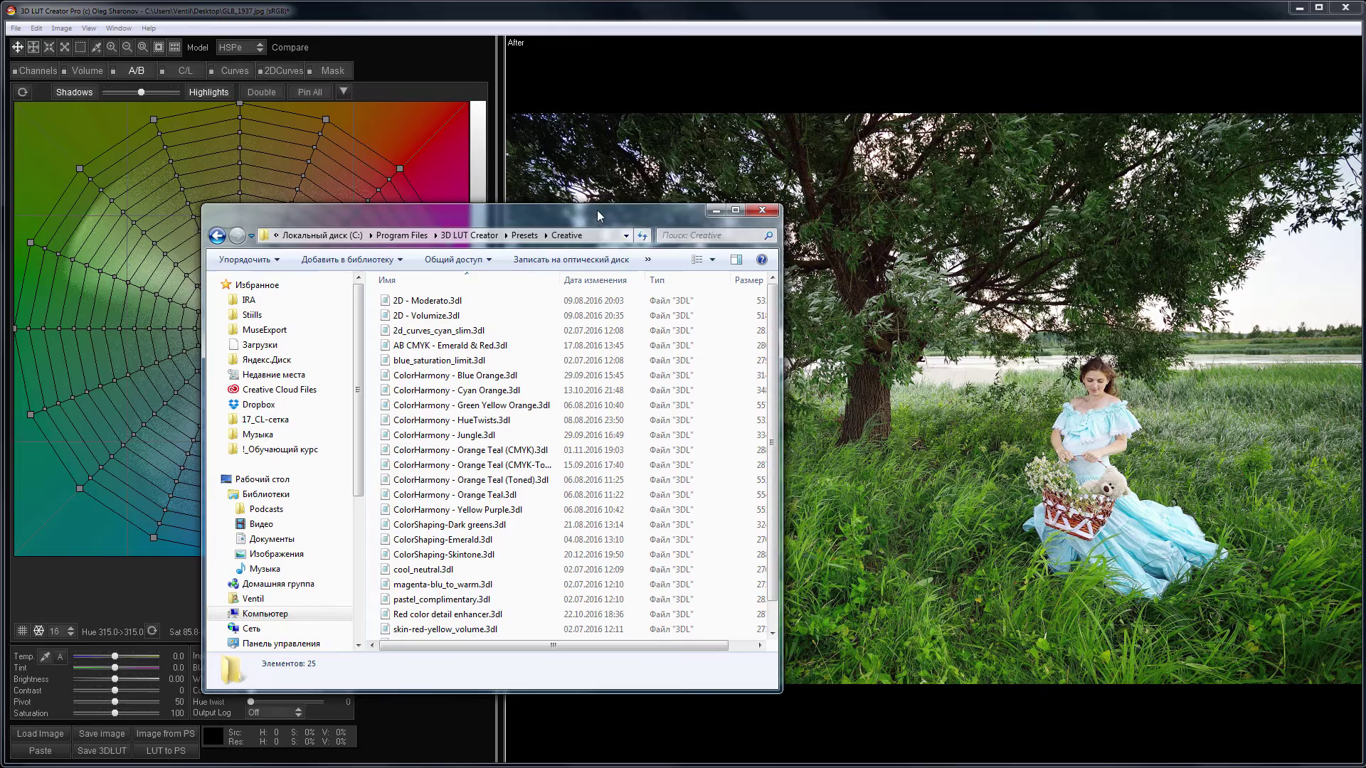
Open a second window on Adobe Photoshop CC 2017\Presets\3DLUTs beside the Creative folder
left_click_drag(596, 211, 454, 163)
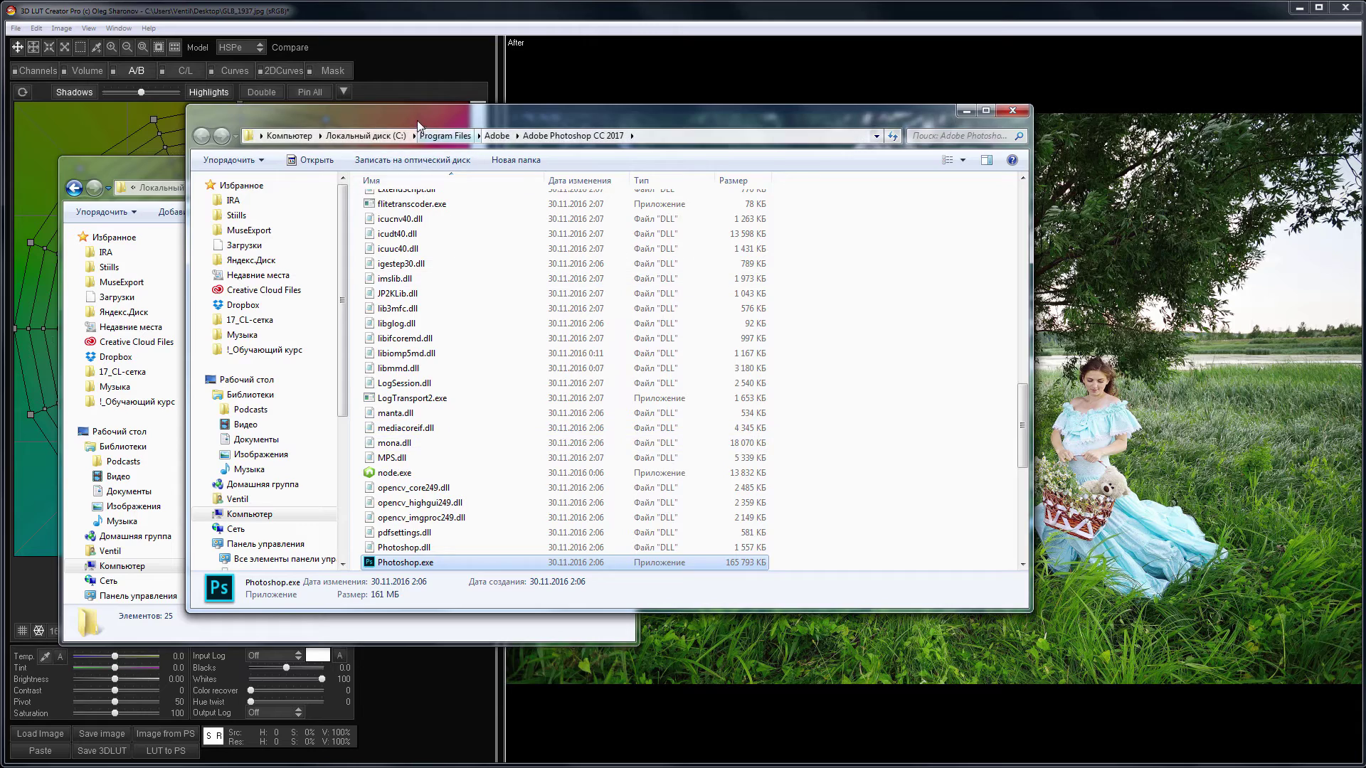
left_click(824, 231)
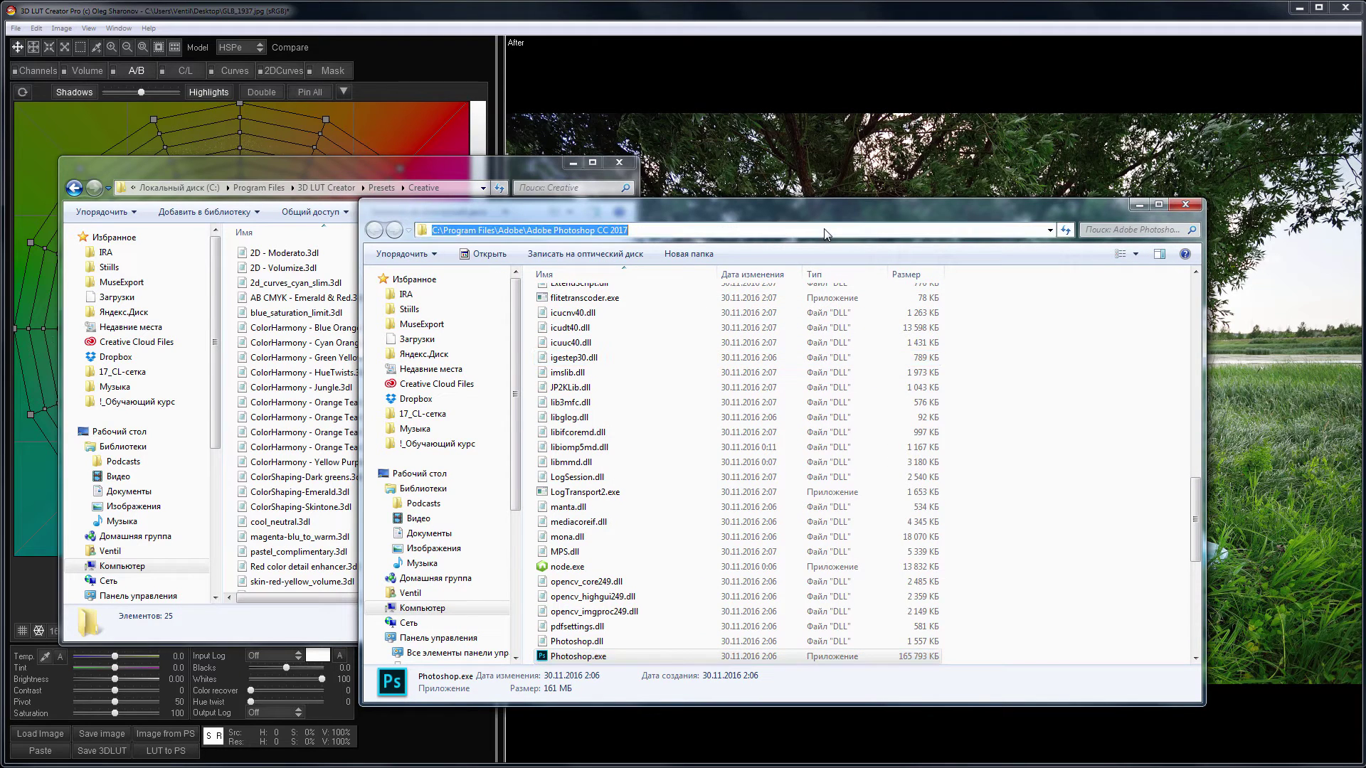
left_click(946, 334)
scroll(950, 334, "up", 15)
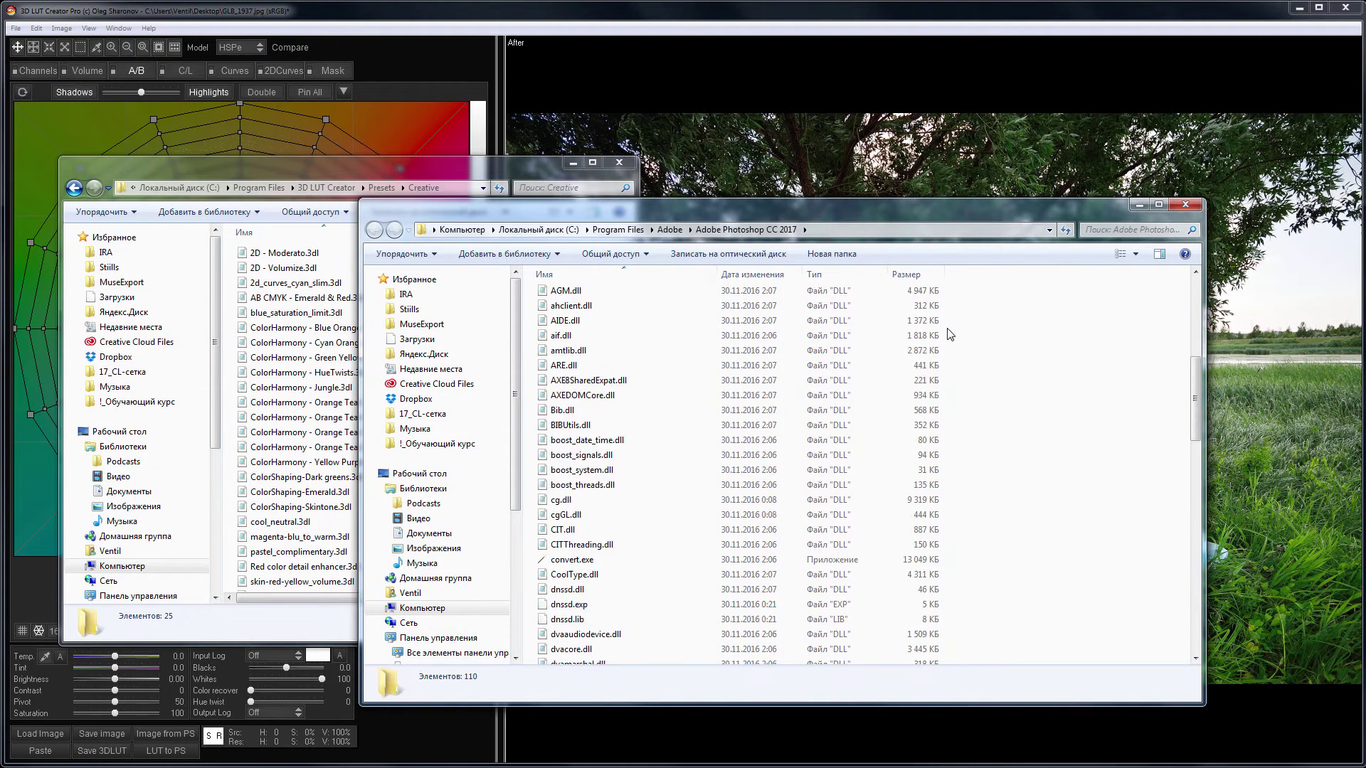
double_click(572, 400)
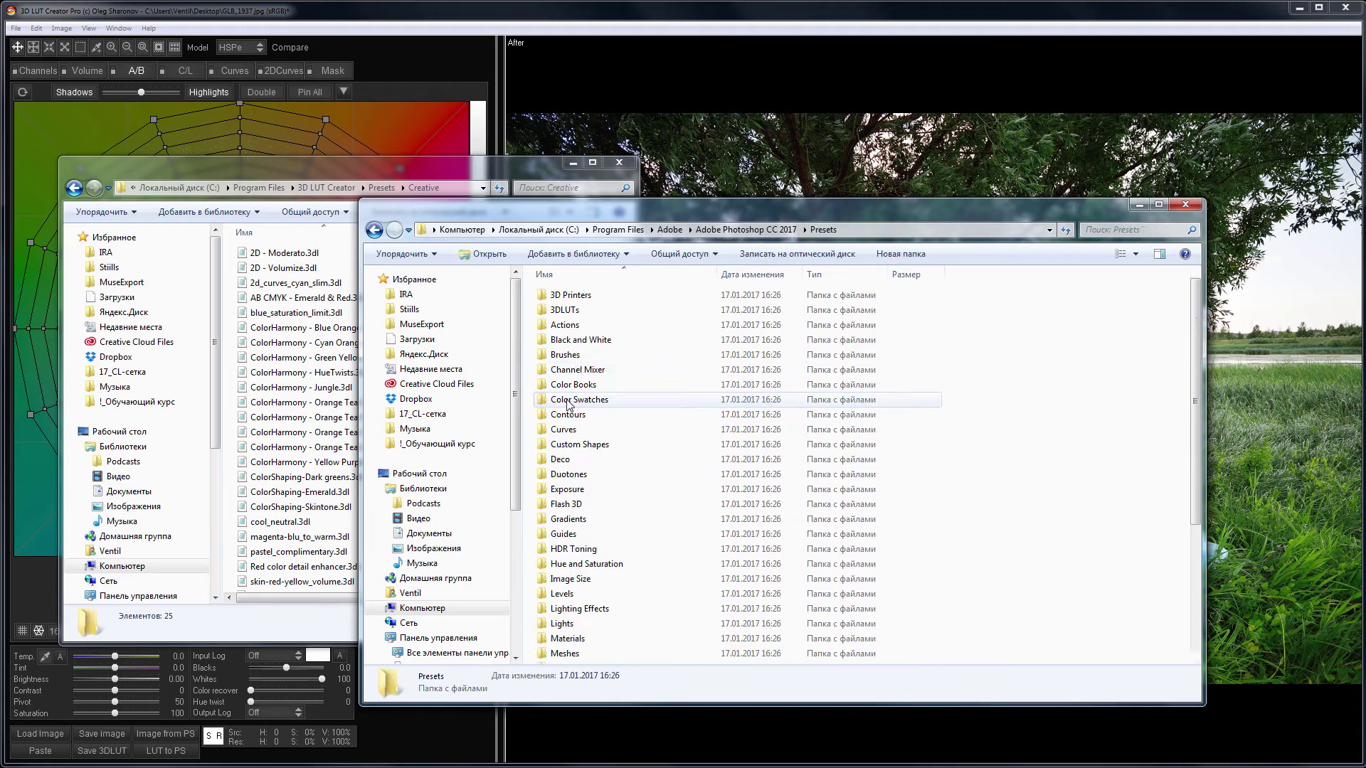
double_click(563, 310)
left_click_drag(612, 206, 852, 128)
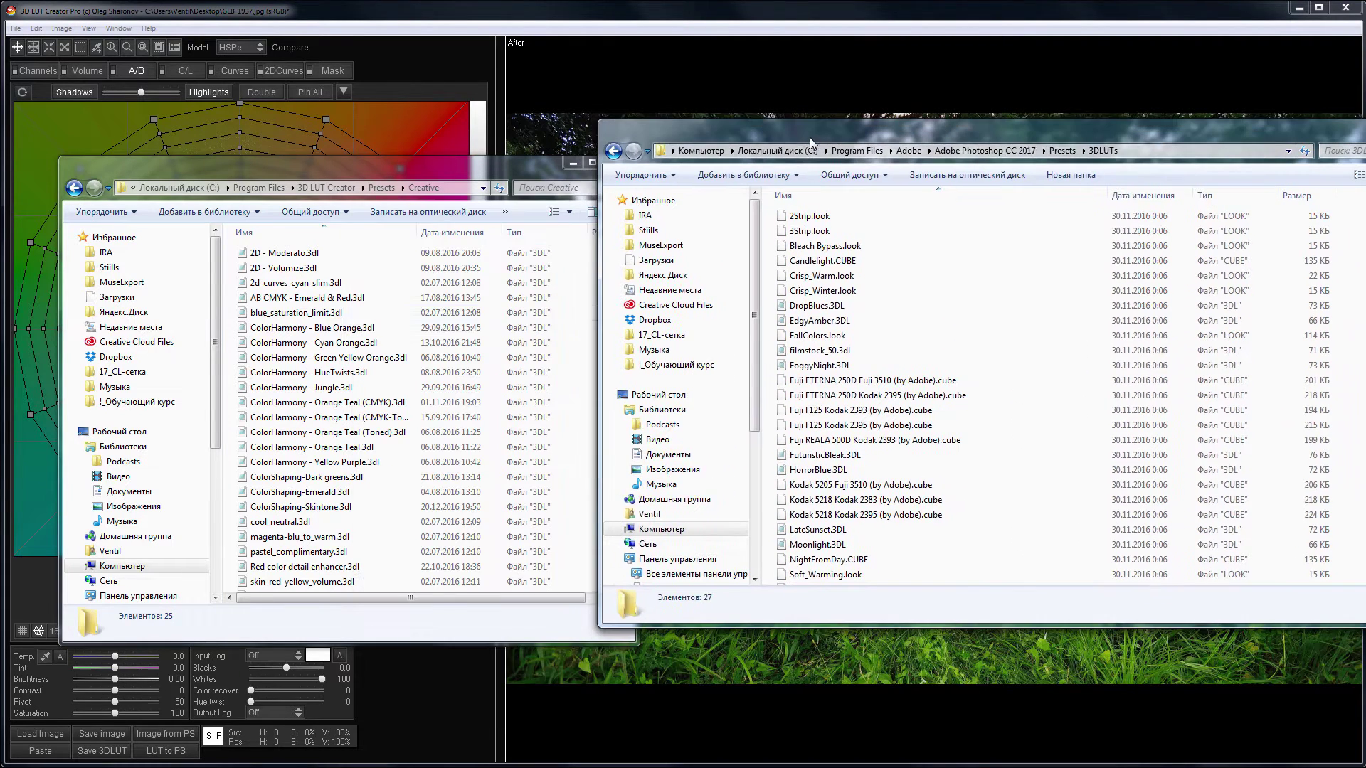
Move the ColorHarmony and ColorShaping .3dl files into 3DLUTs and close that window
left_click_drag(564, 321, 469, 512)
left_click_drag(320, 416, 964, 381)
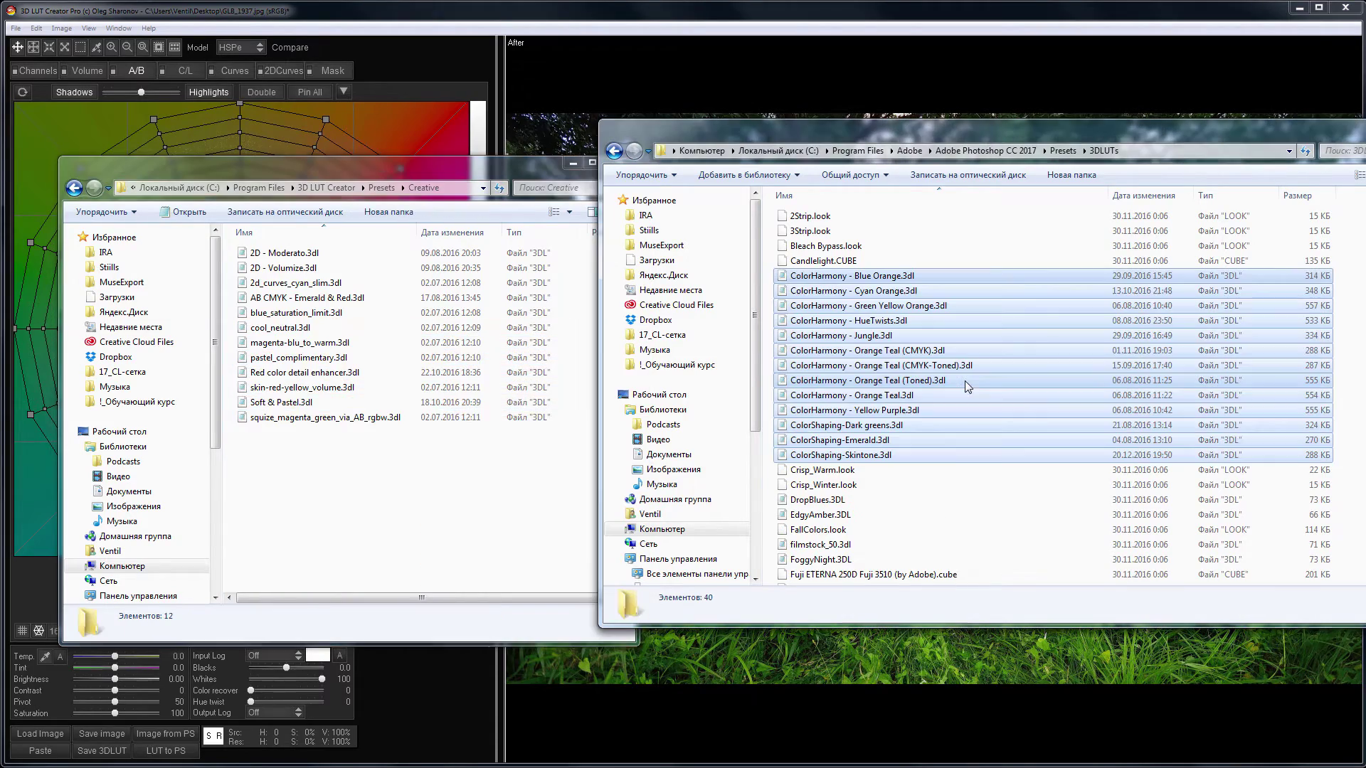
left_click_drag(1241, 129, 879, 132)
left_click(1072, 127)
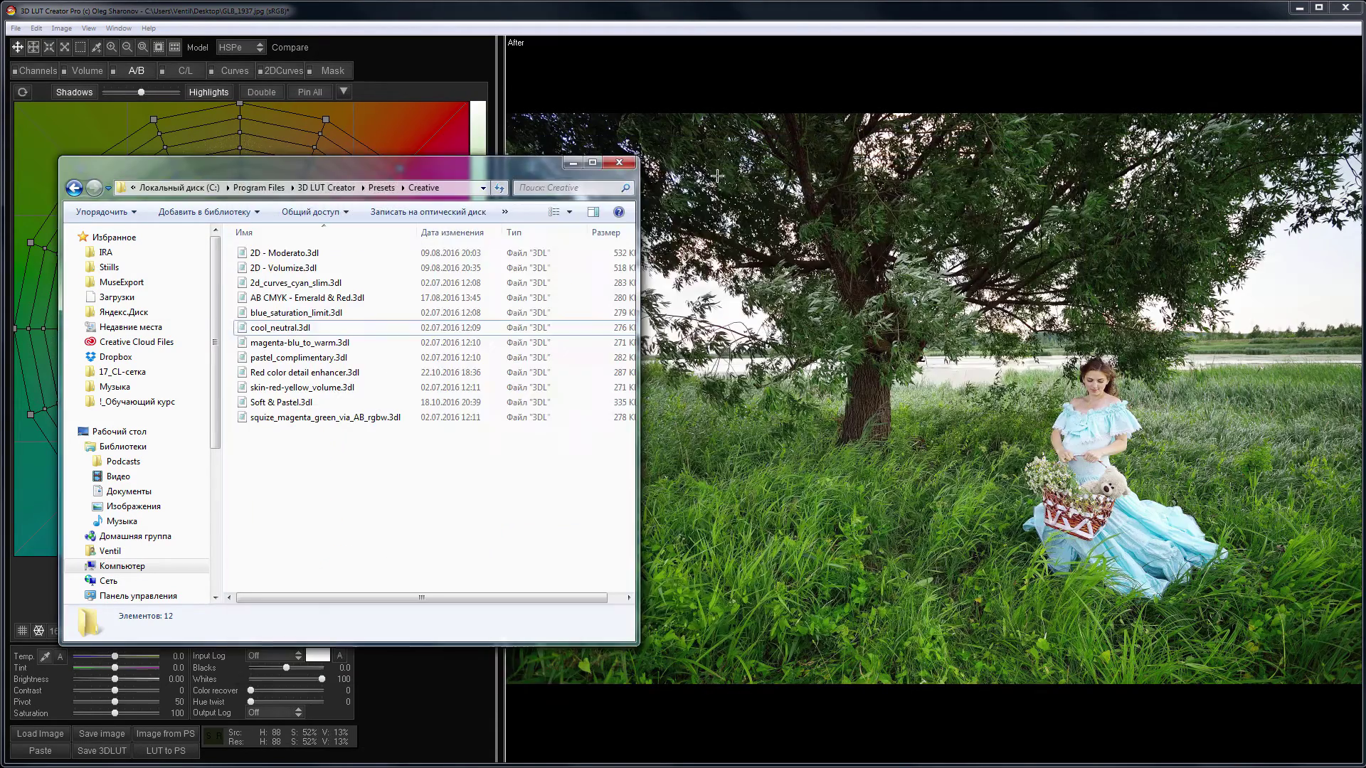
Open the meadow photo with the working RGB profile and add a Color Lookup adjustment layer
left_click(571, 164)
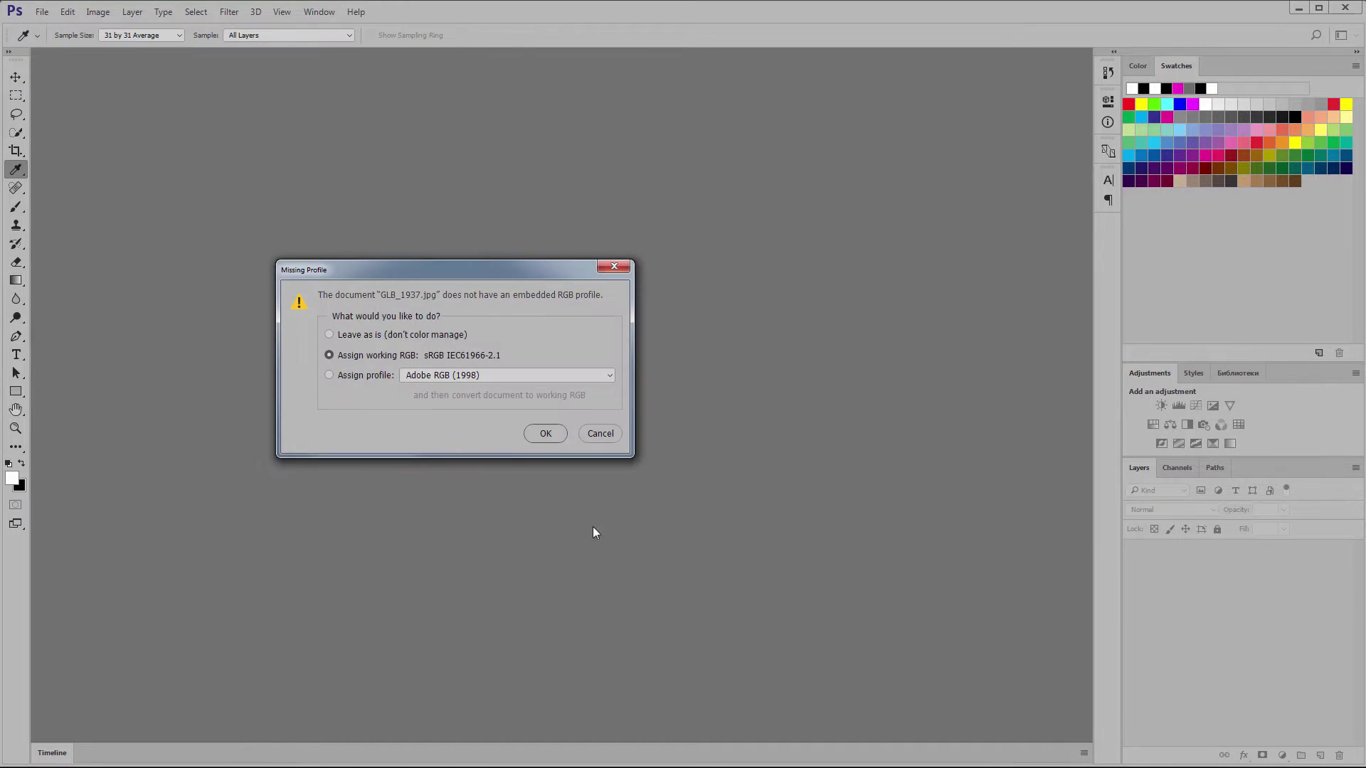
left_click(544, 434)
left_click(1281, 756)
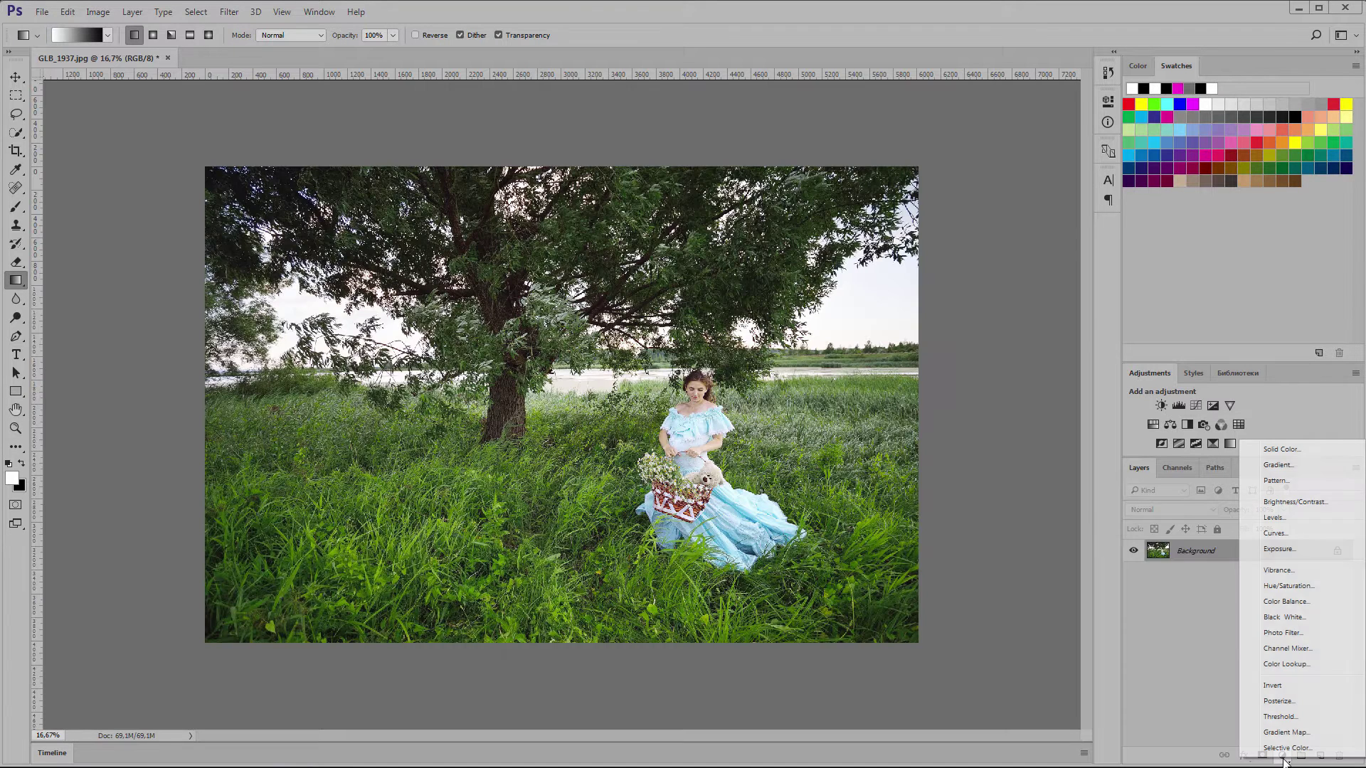
left_click(1289, 669)
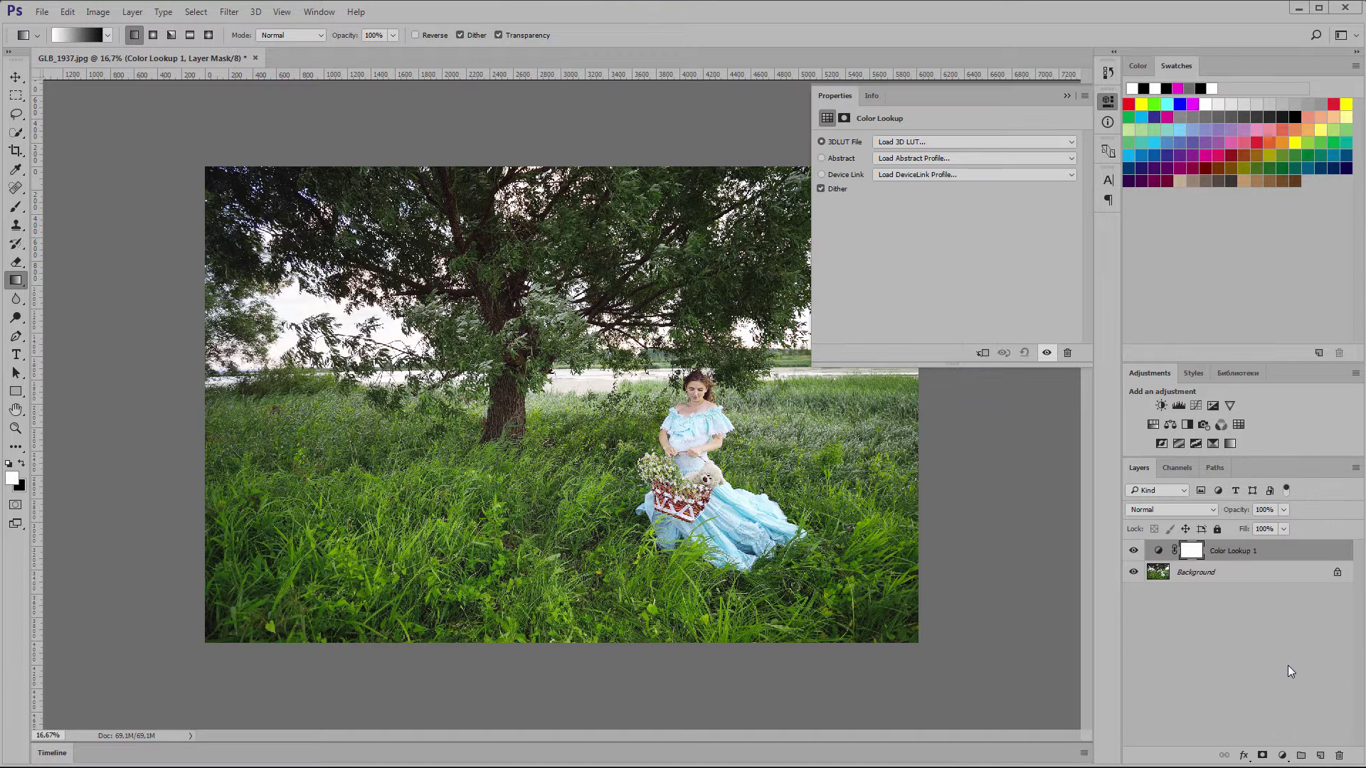
Set the Color Lookup to ColorHarmony - Cyan Orange.3dl after trying Blue Orange
left_click(1048, 143)
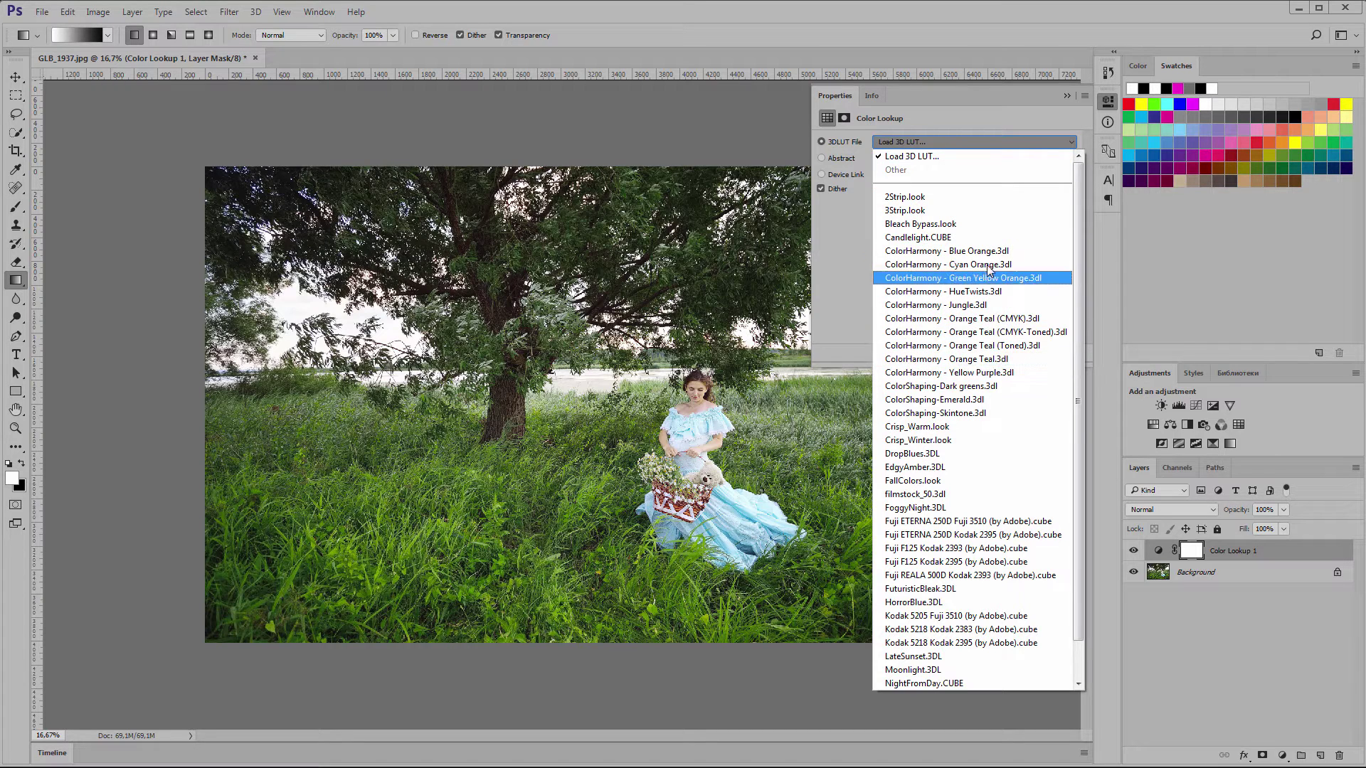
left_click(988, 251)
left_click(1059, 142)
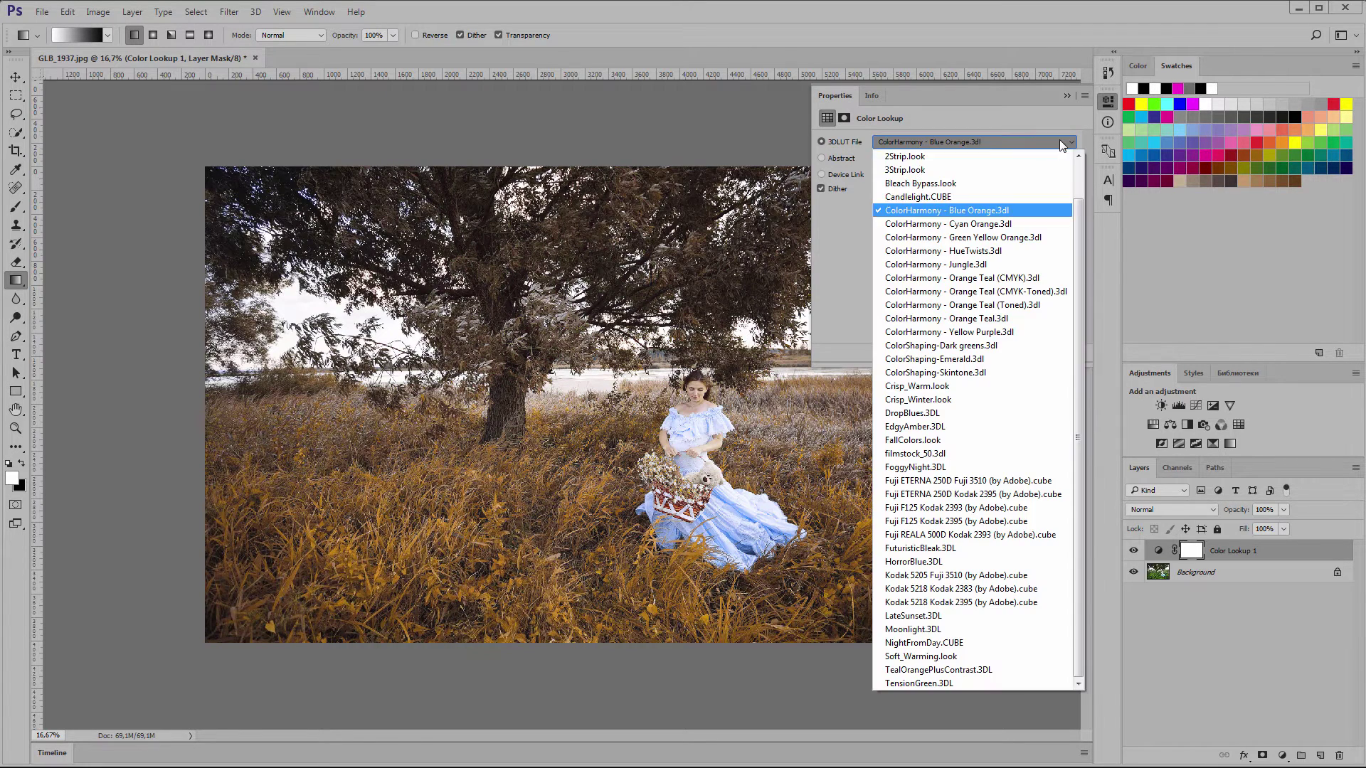
left_click(1013, 222)
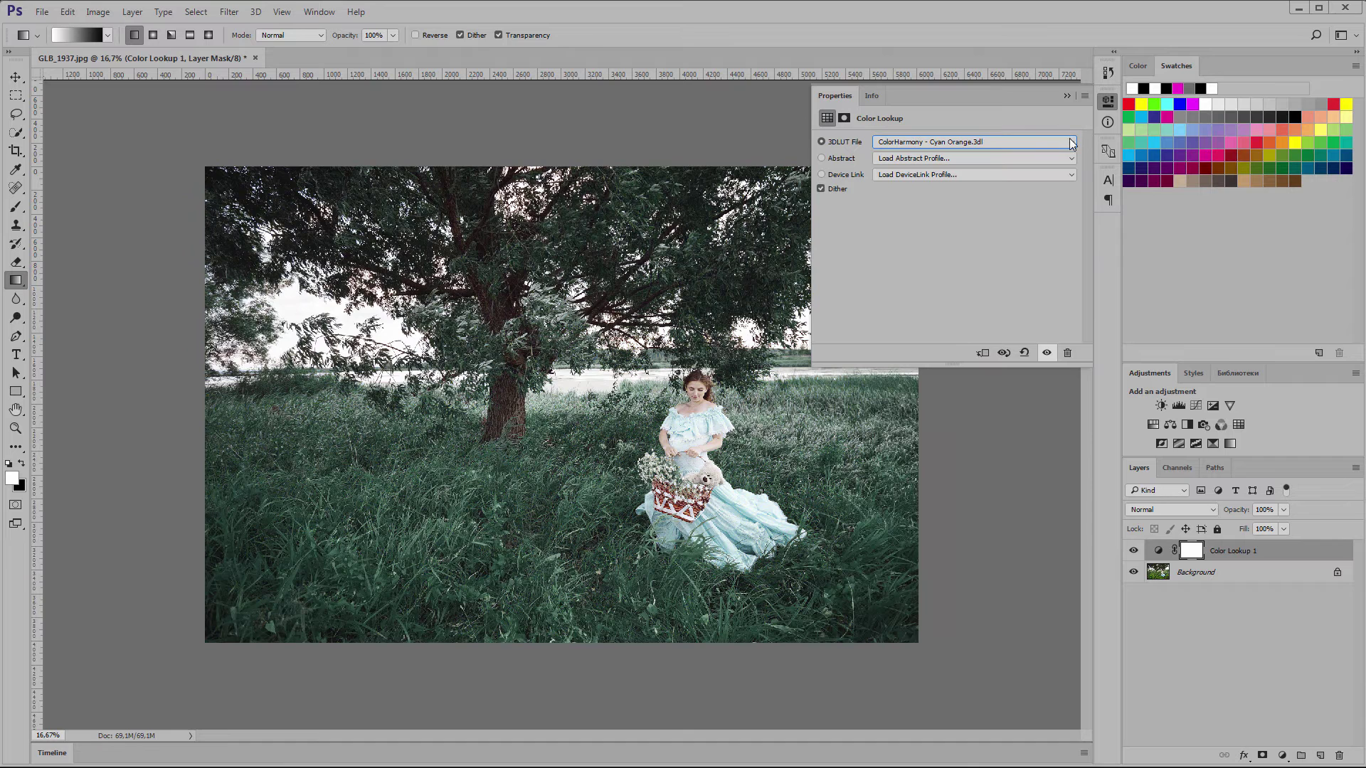
Toggle the LUT layer to compare with the original, then quit Photoshop
left_click(1067, 96)
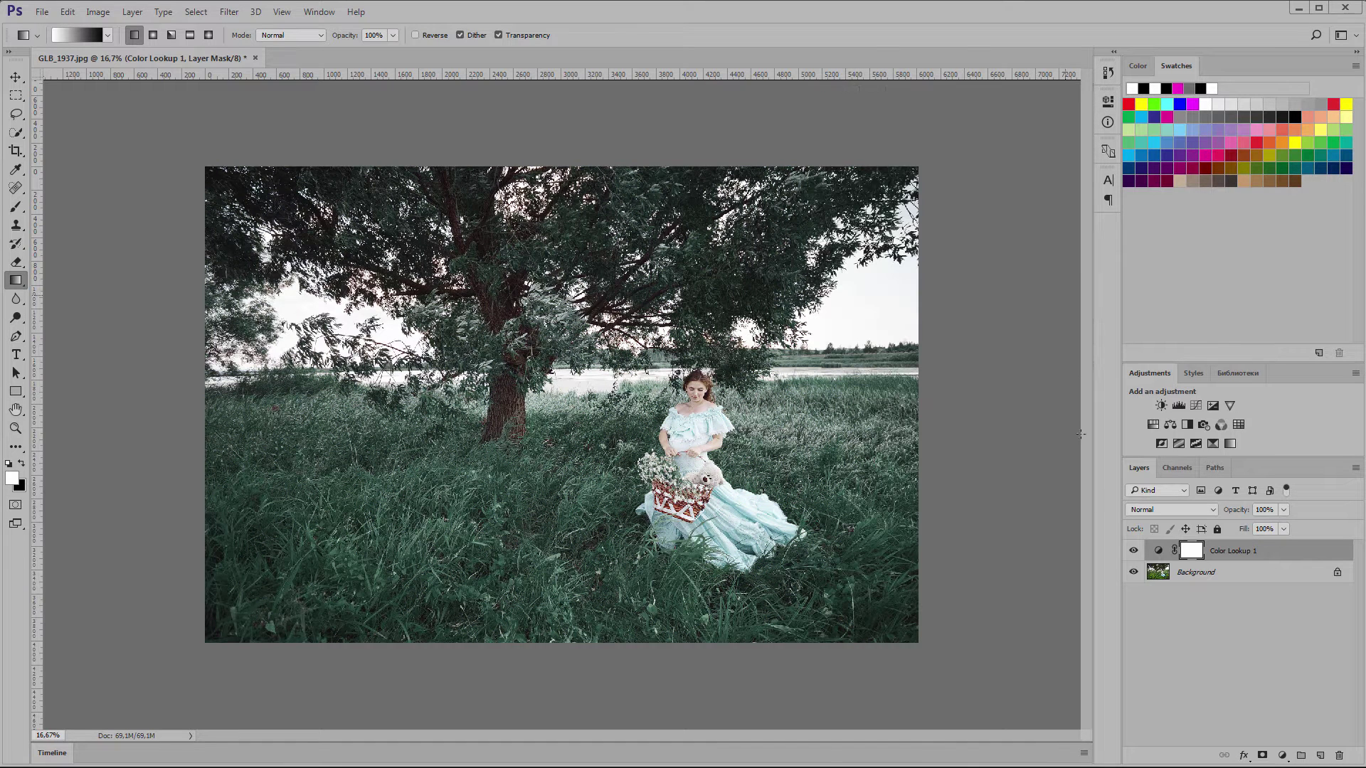
left_click(1131, 552)
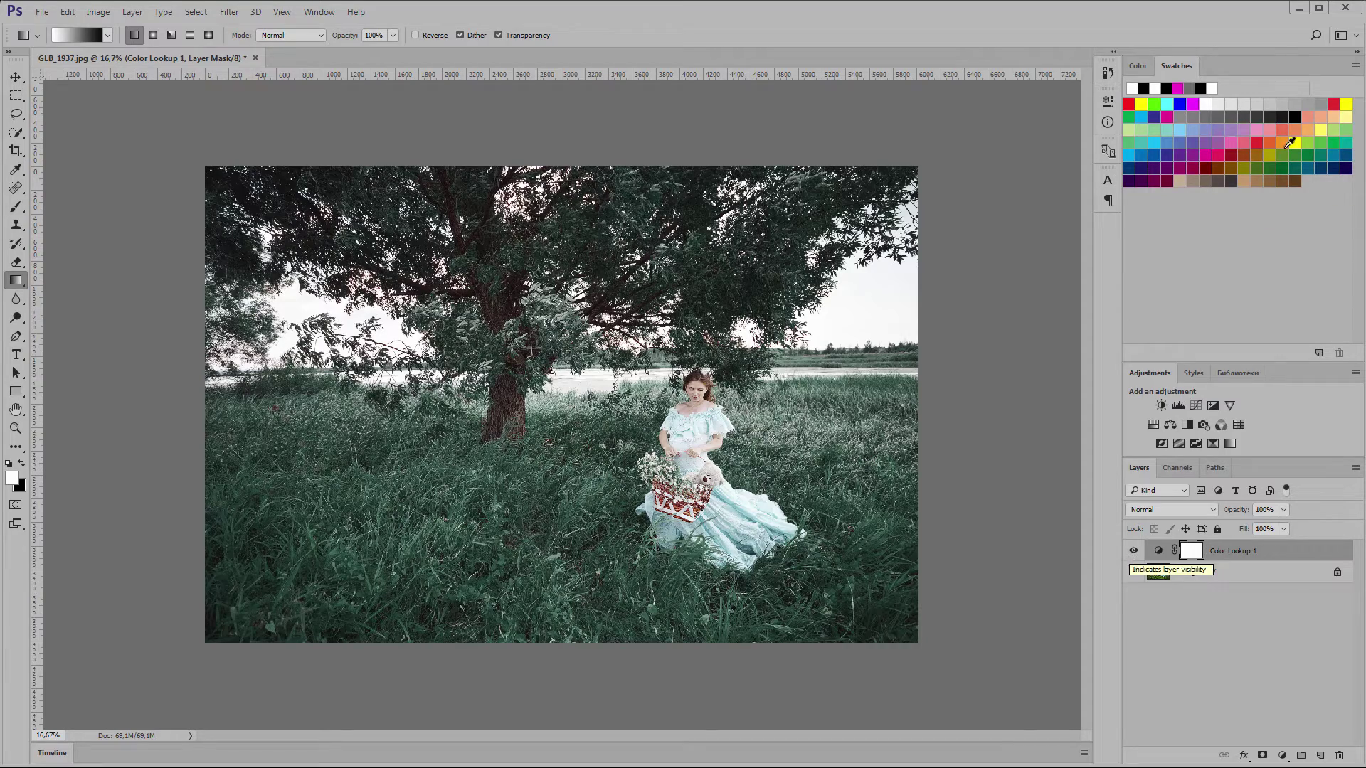
key("ctrl+q")
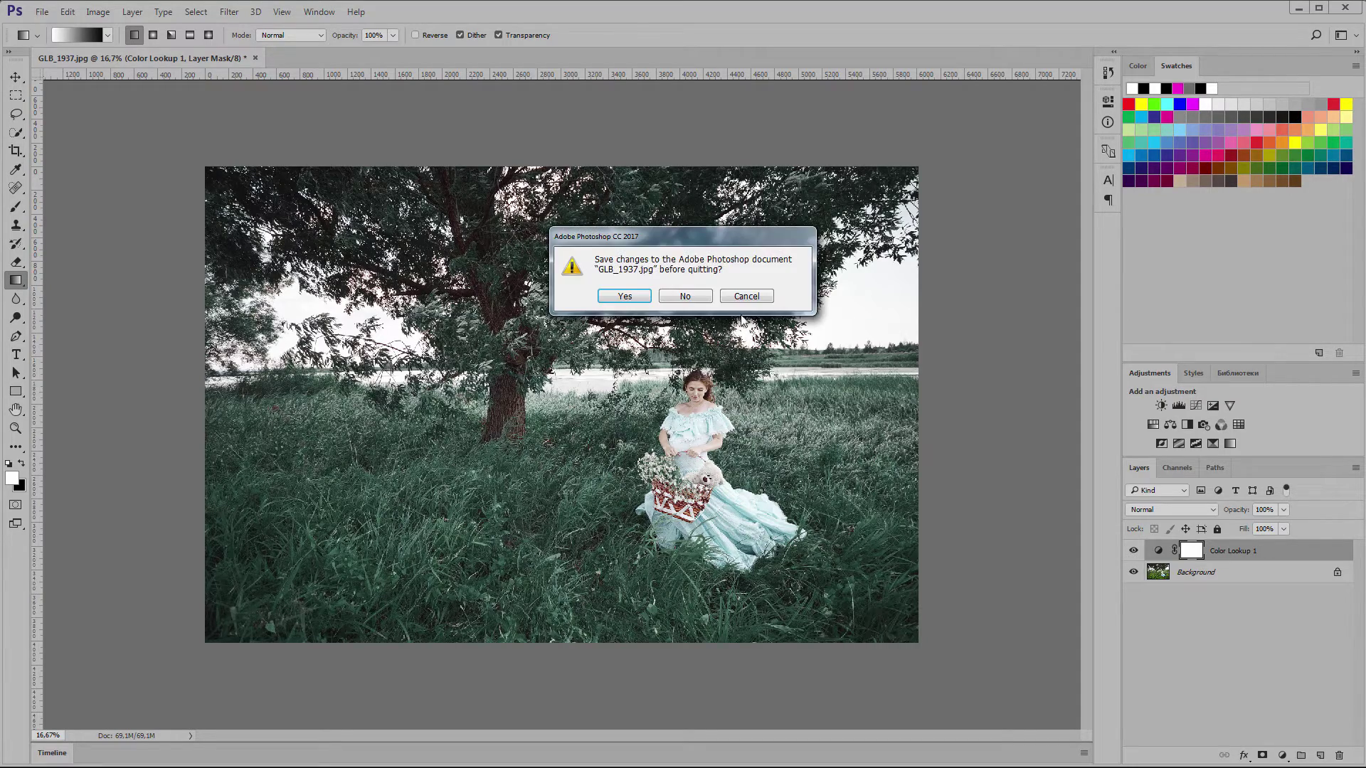
Dismiss Photoshop's save prompt, preview the DaVinci Resolve LUT folder in Look Manager, and pick DCI-P3 Fujifilm 3513DI D55
left_click(684, 296)
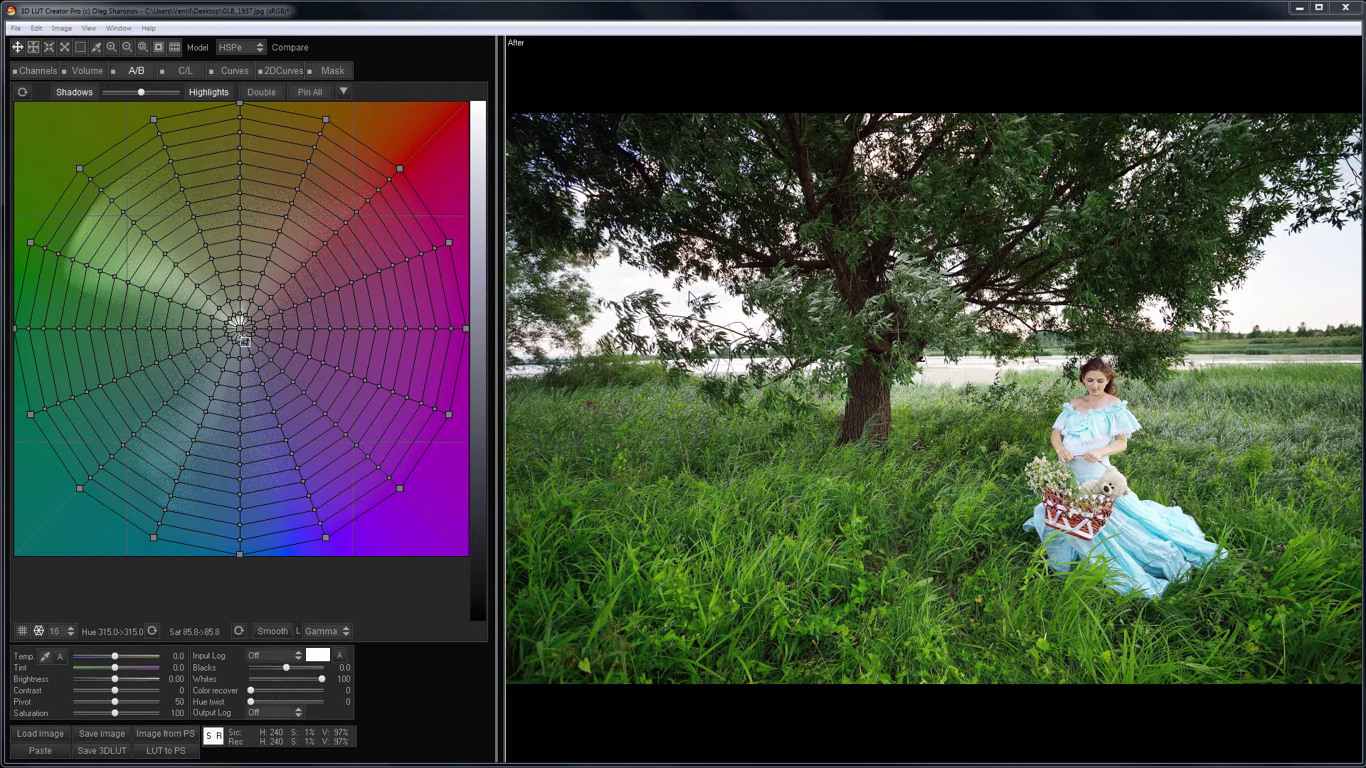
left_click(117, 29)
left_click(128, 43)
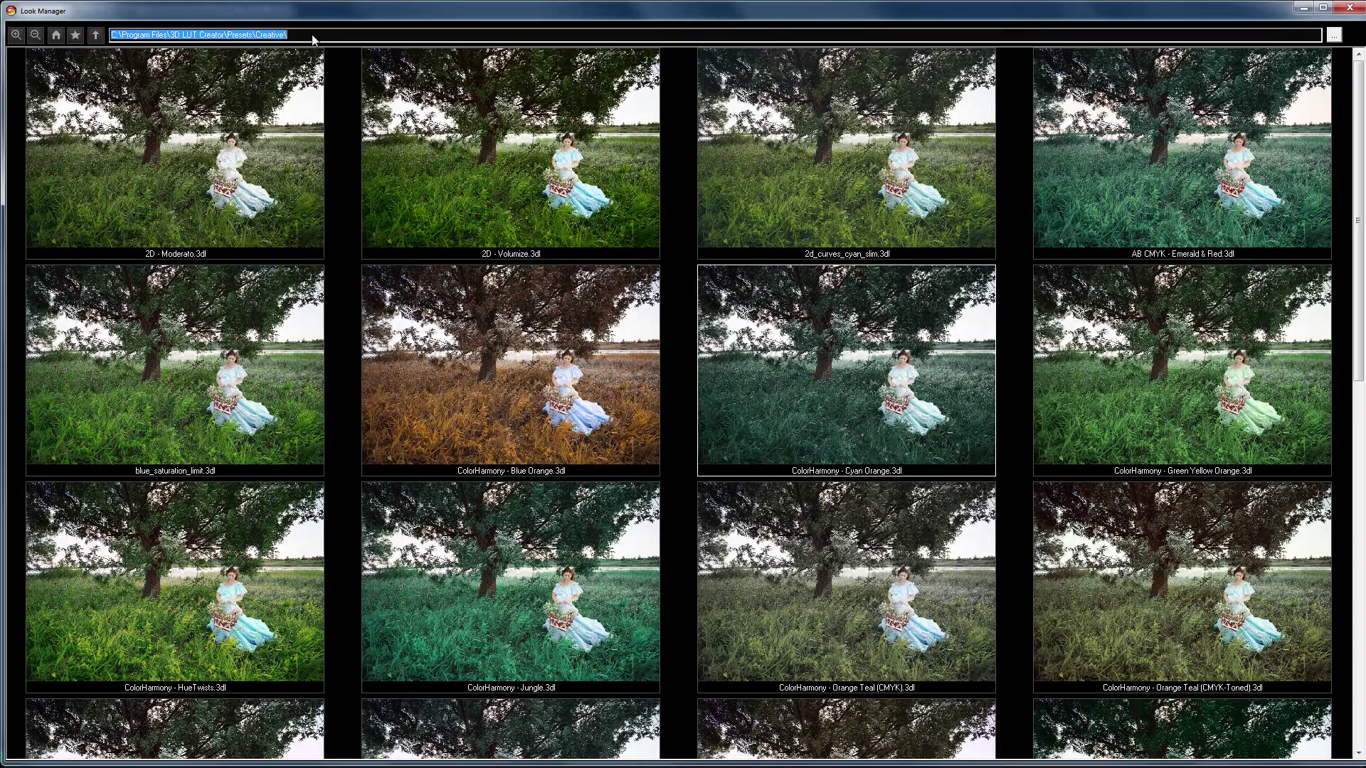
key("Return")
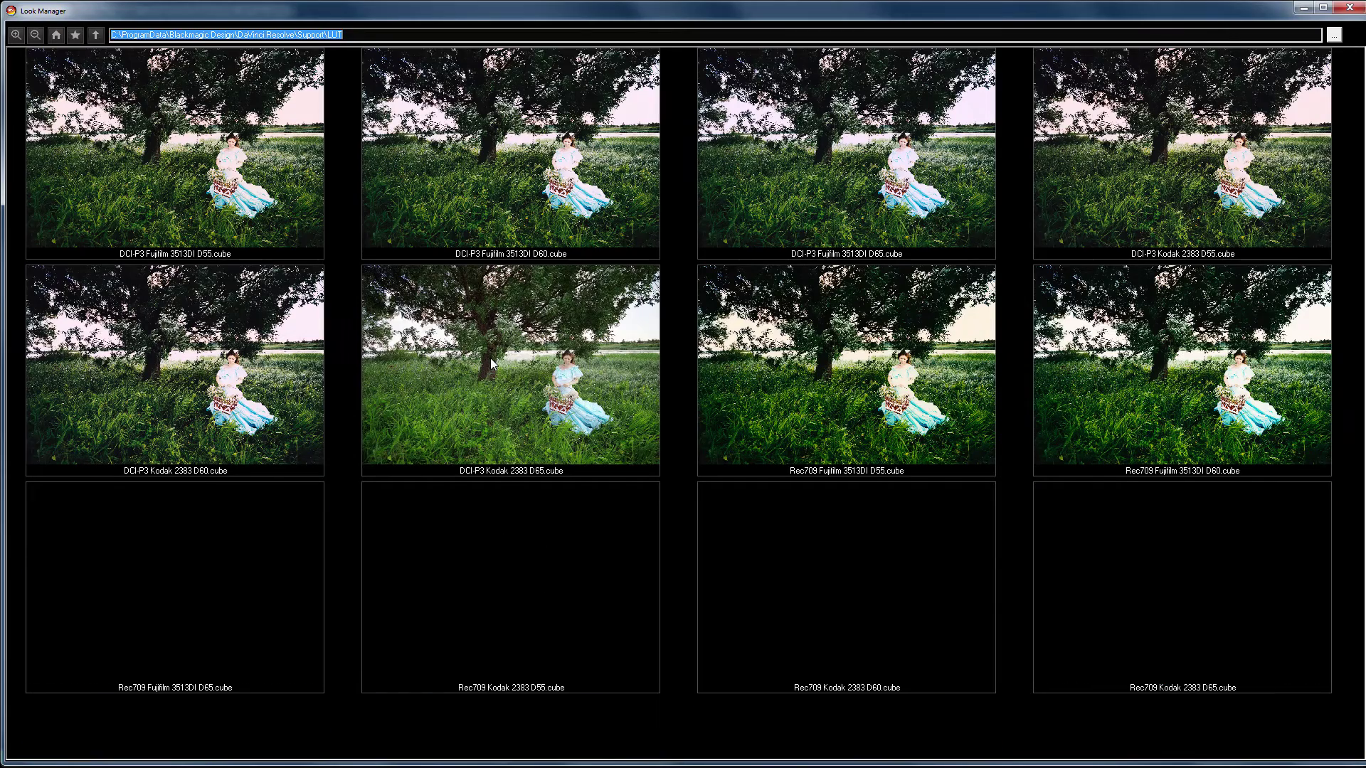
left_click(263, 206)
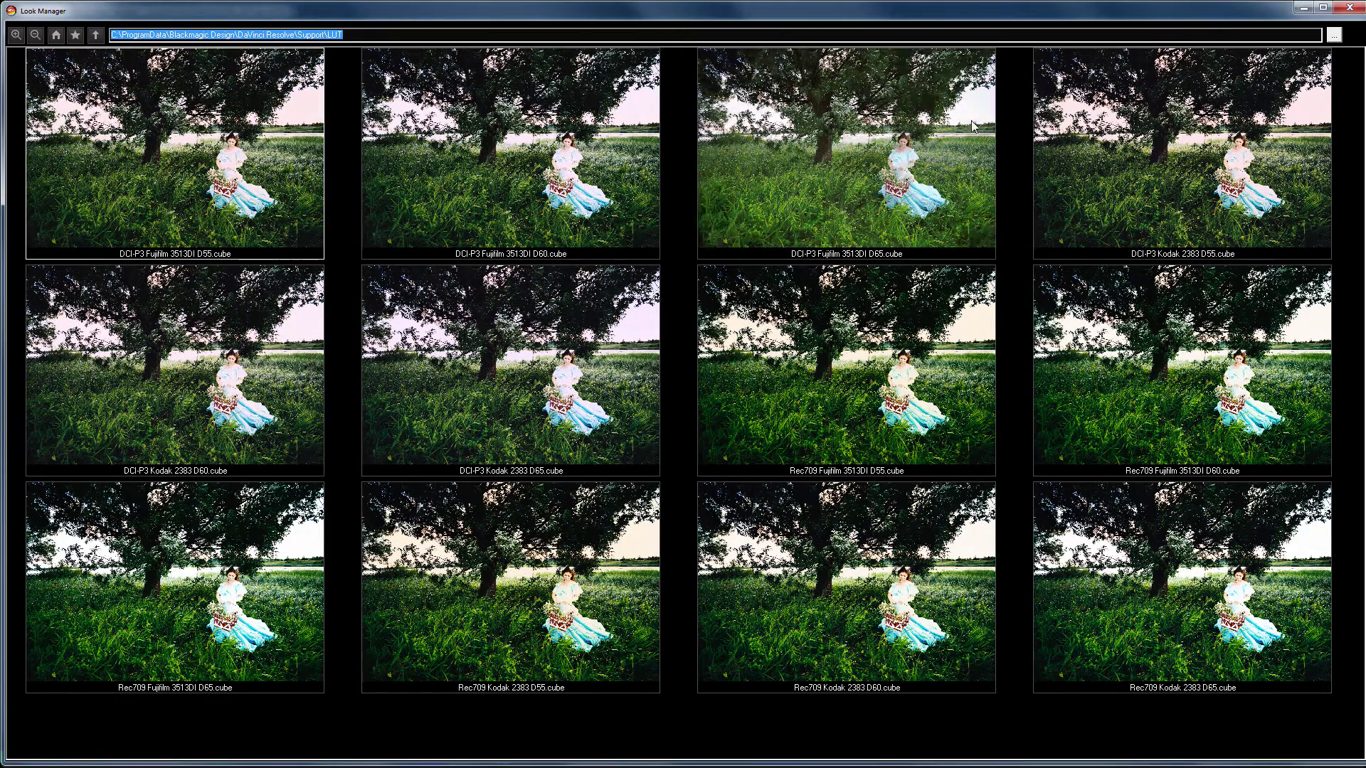
Close Look Manager and toggle the DCI-P3 Fujifilm 3513DI D55 external LUT off and on
left_click(1354, 8)
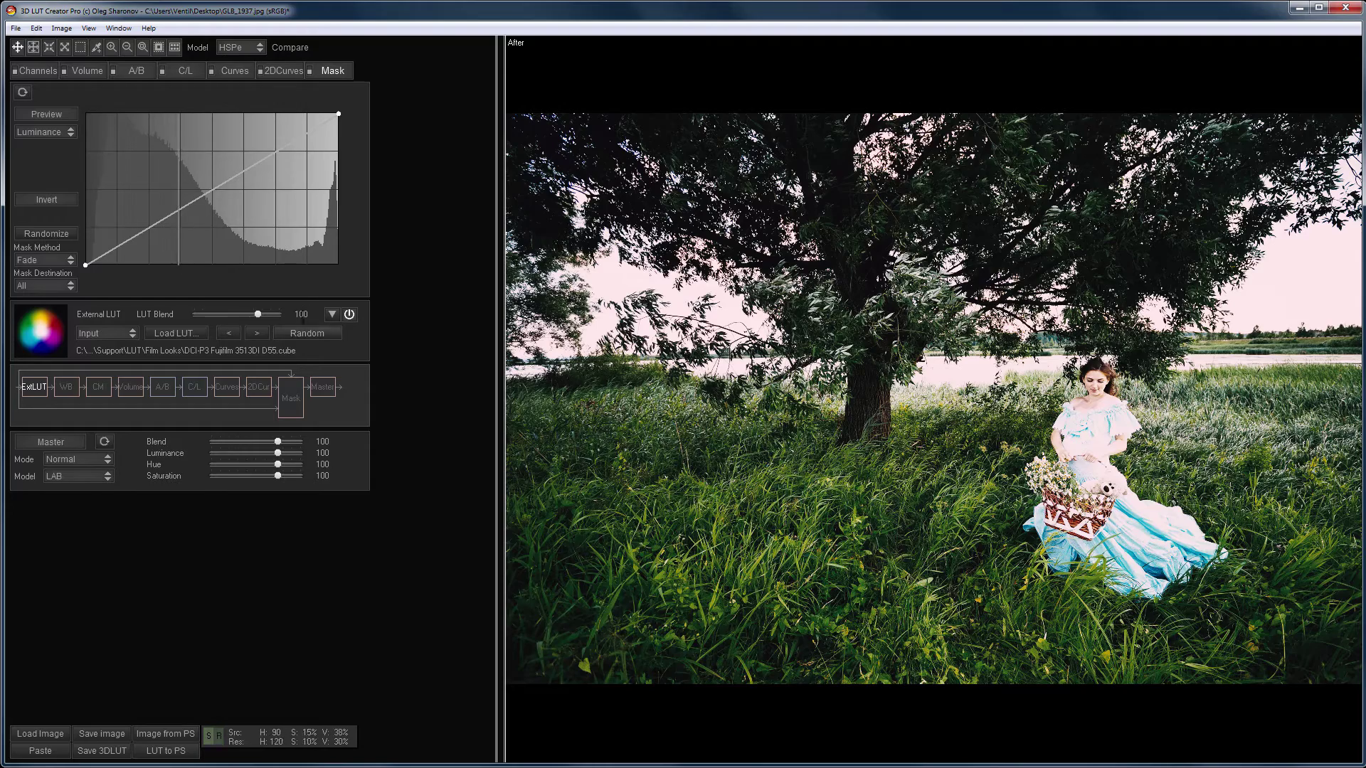
left_click(349, 315)
left_click(350, 315)
left_click(118, 28)
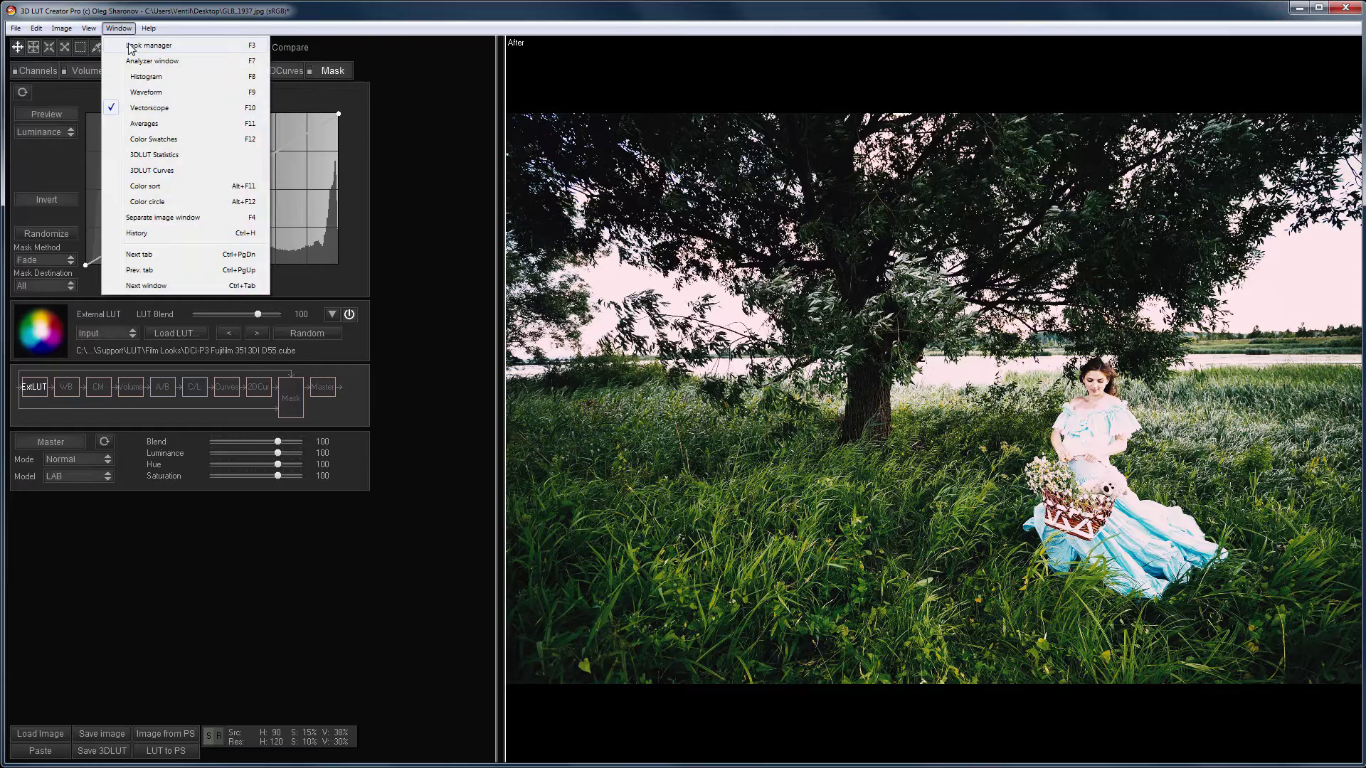
left_click(130, 46)
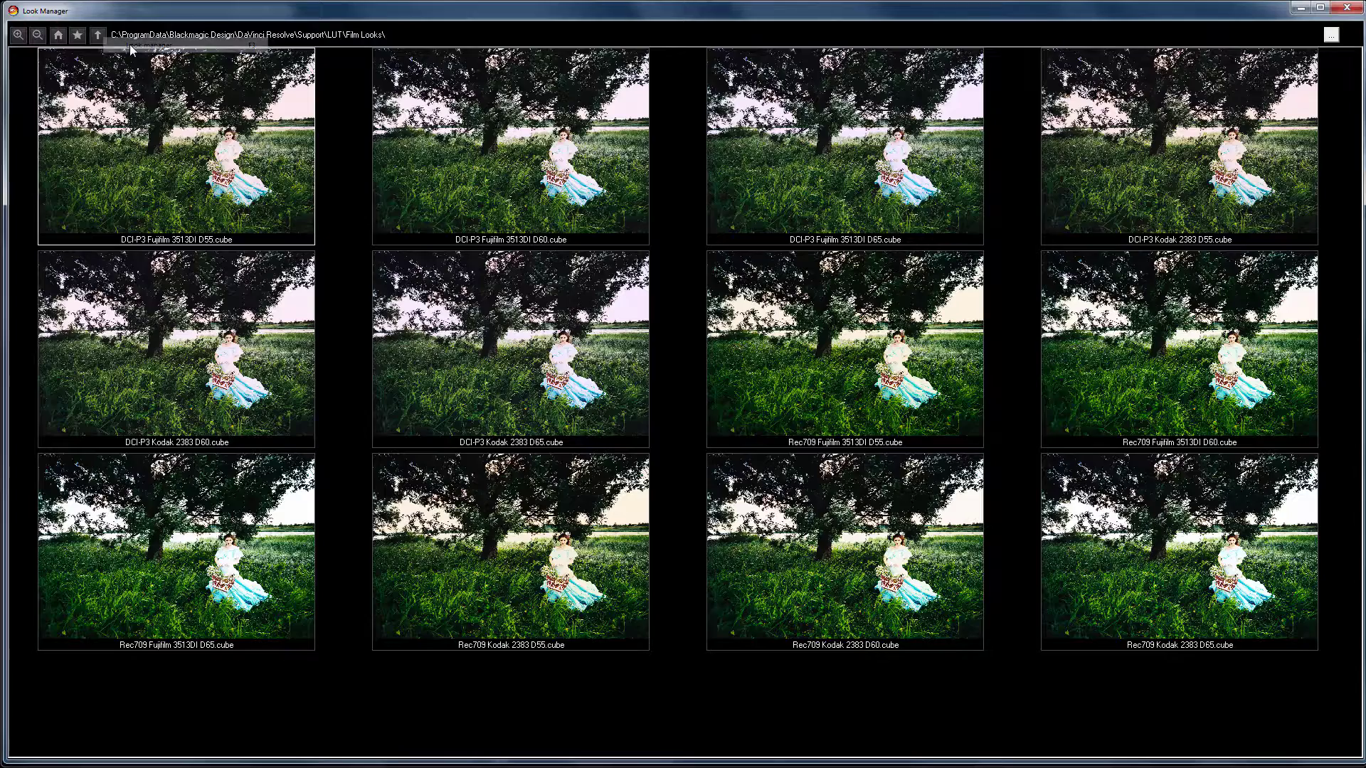
left_click(59, 32)
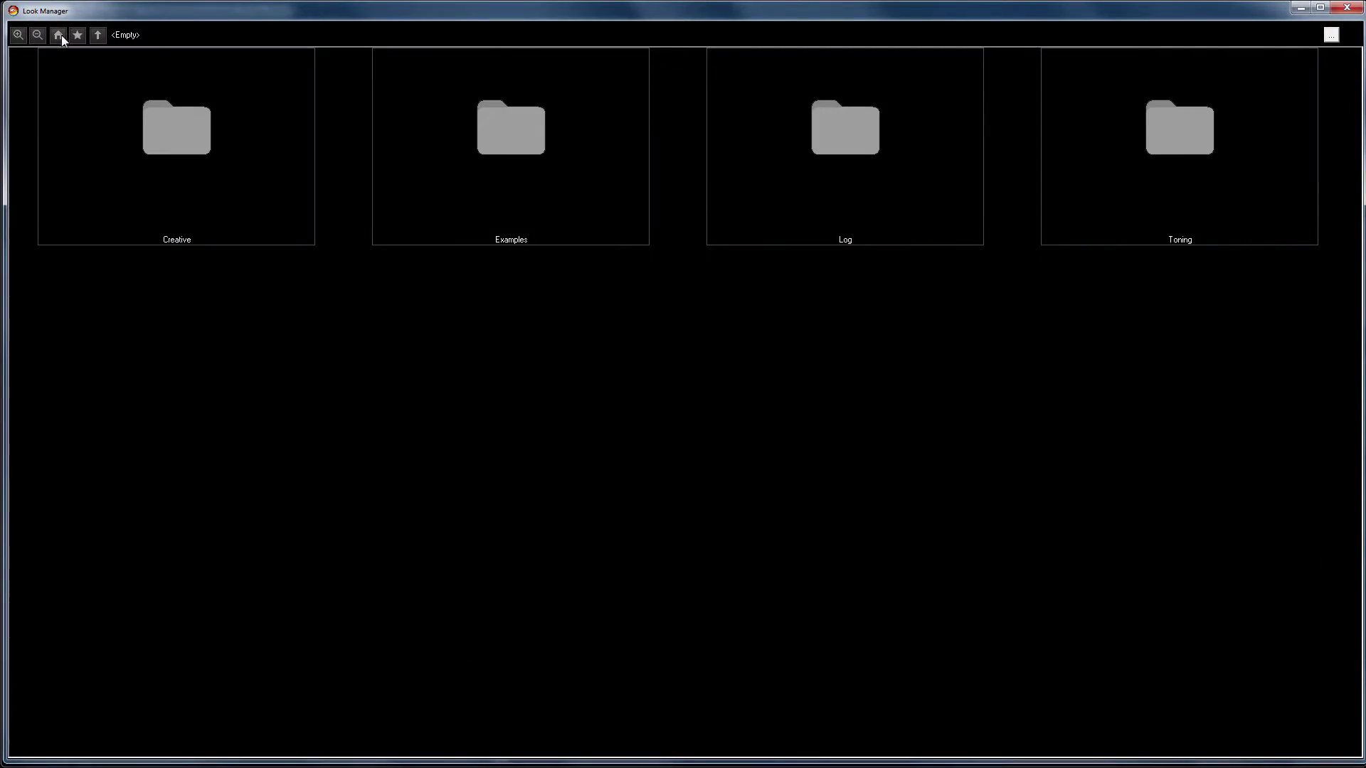
double_click(494, 124)
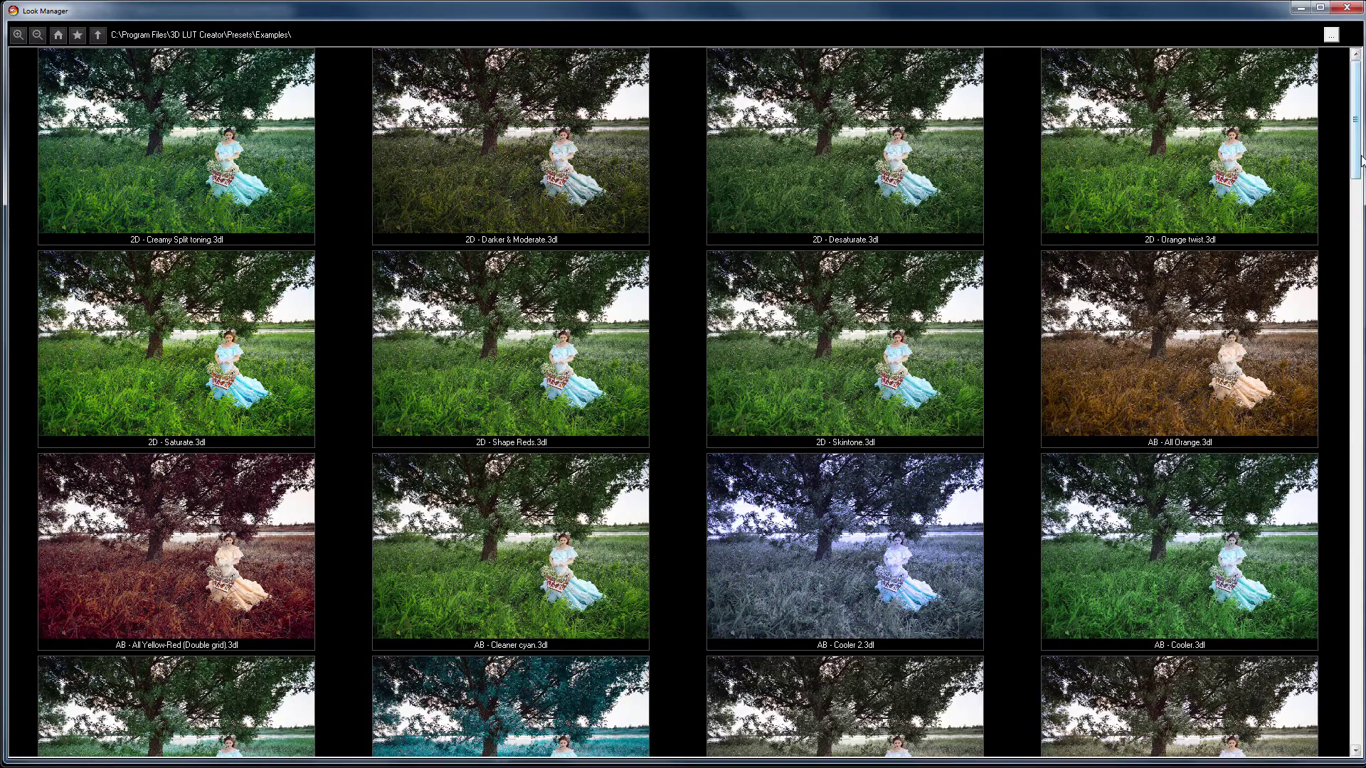
left_click_drag(1359, 152, 1358, 655)
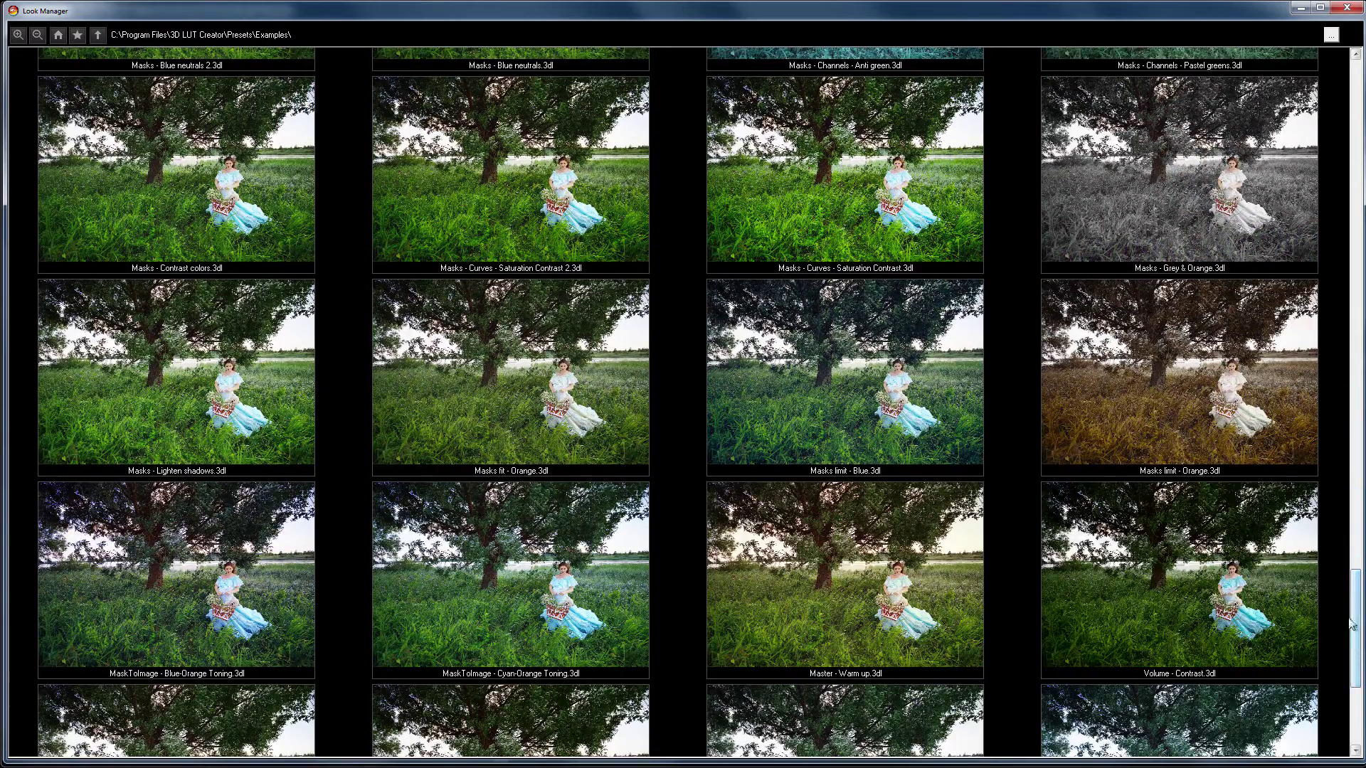
left_click(1347, 8)
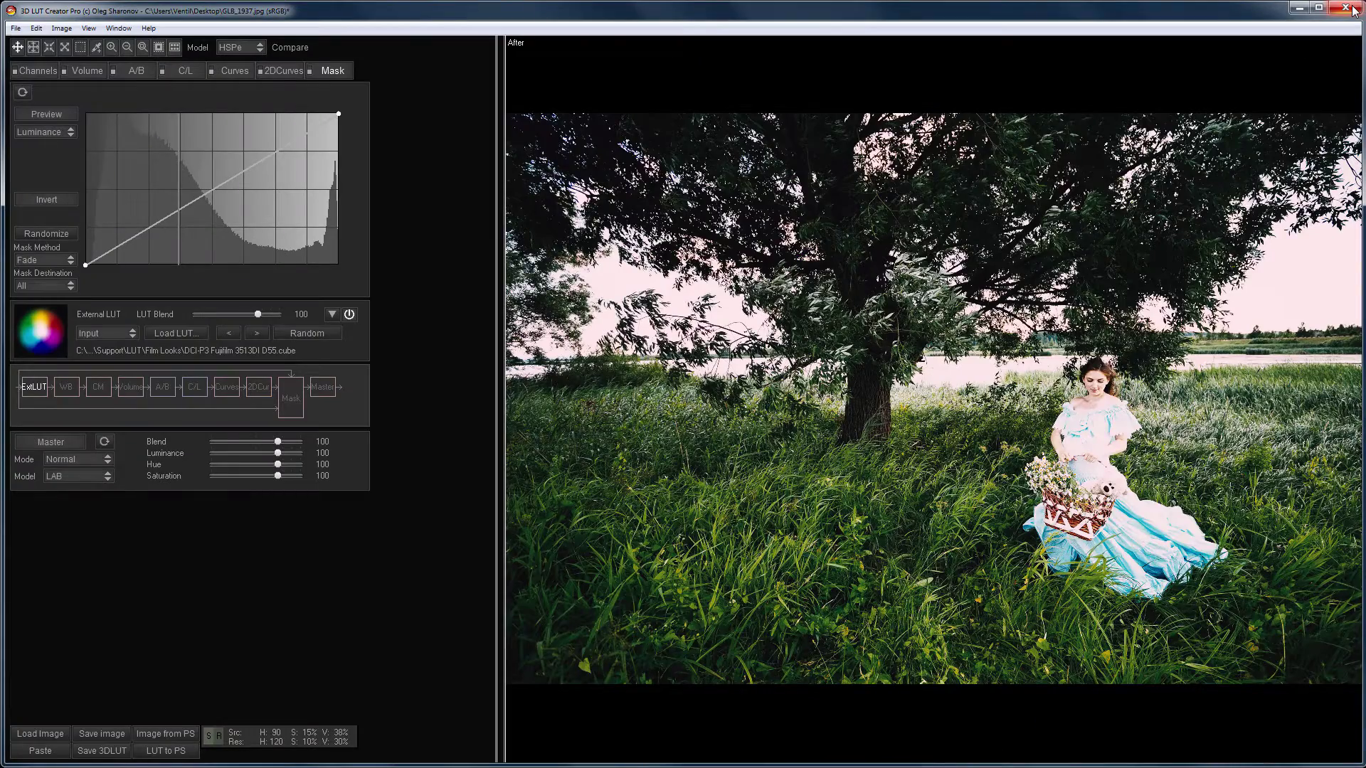